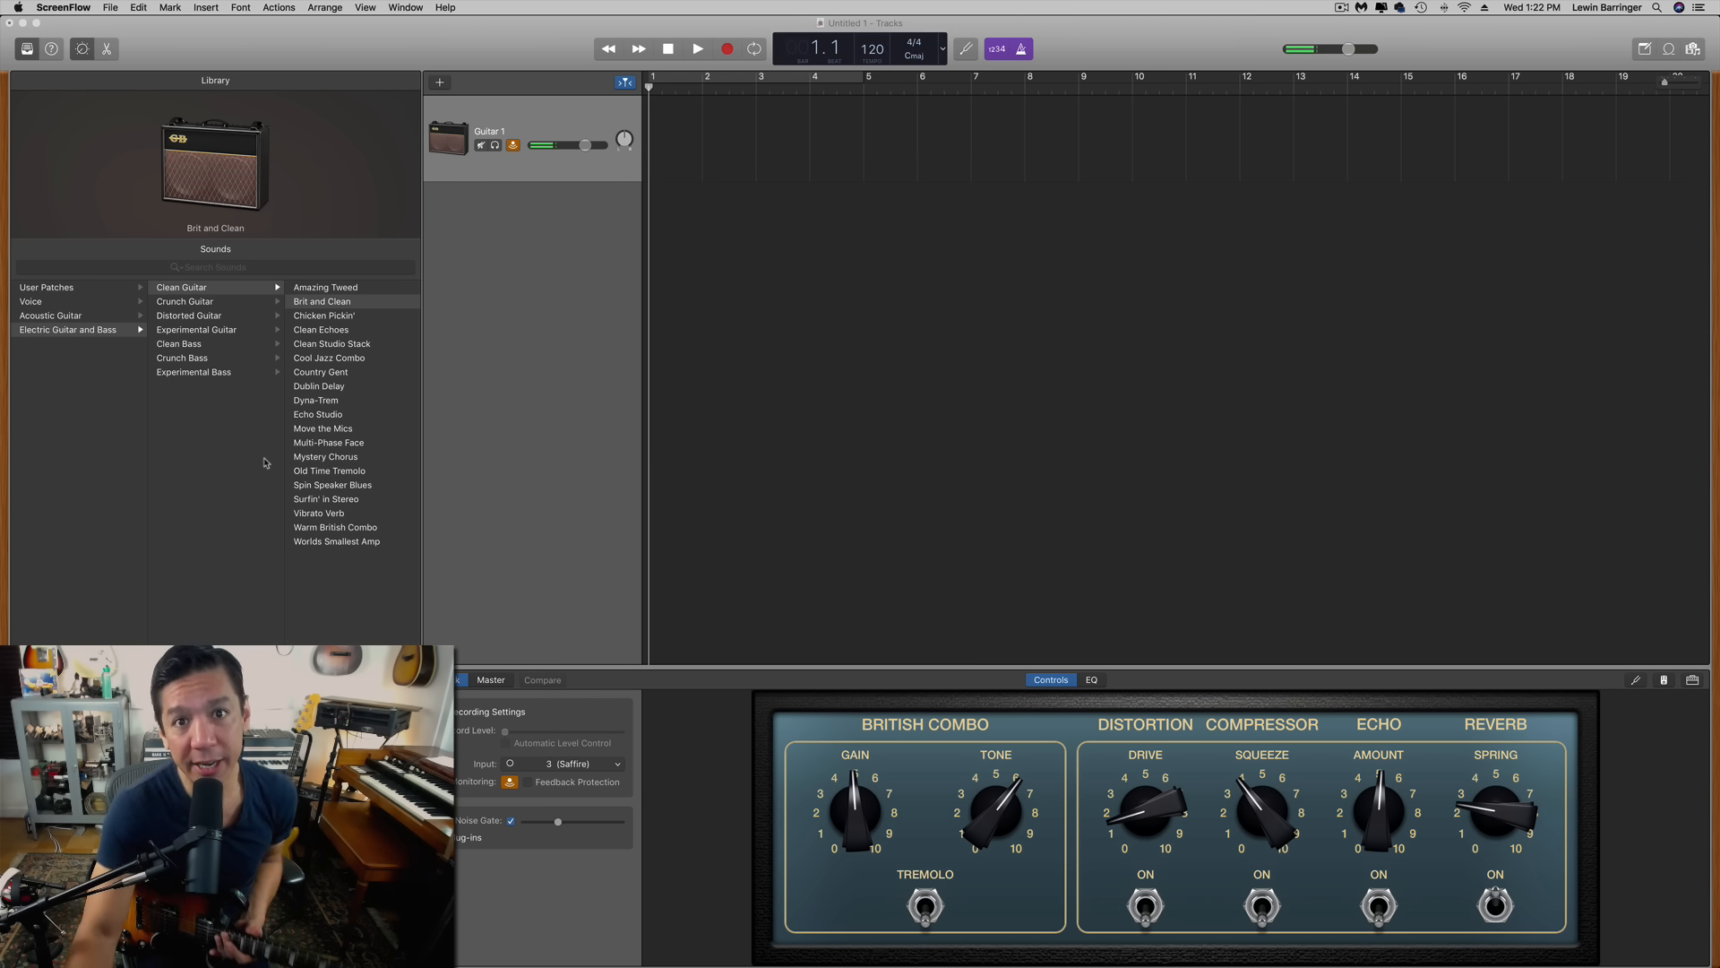
Open the Amp Designer for the Guitar 1 track and load the Original Nashville preset from the clean settings
click(1217, 526)
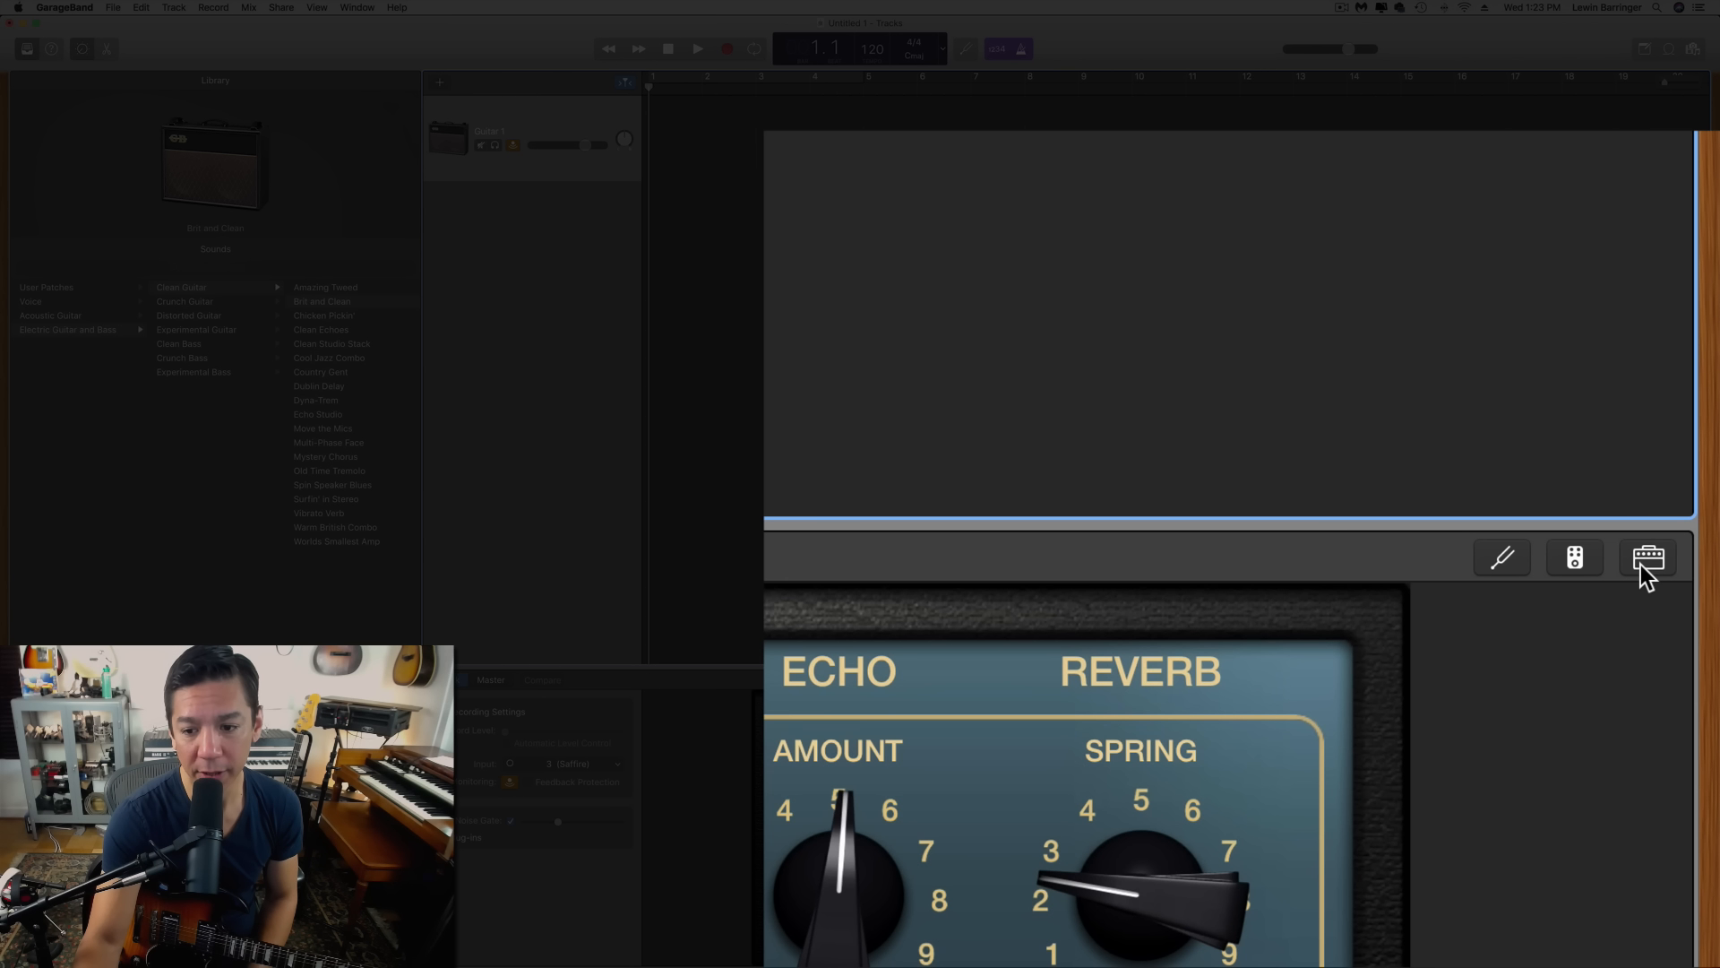
click(1692, 681)
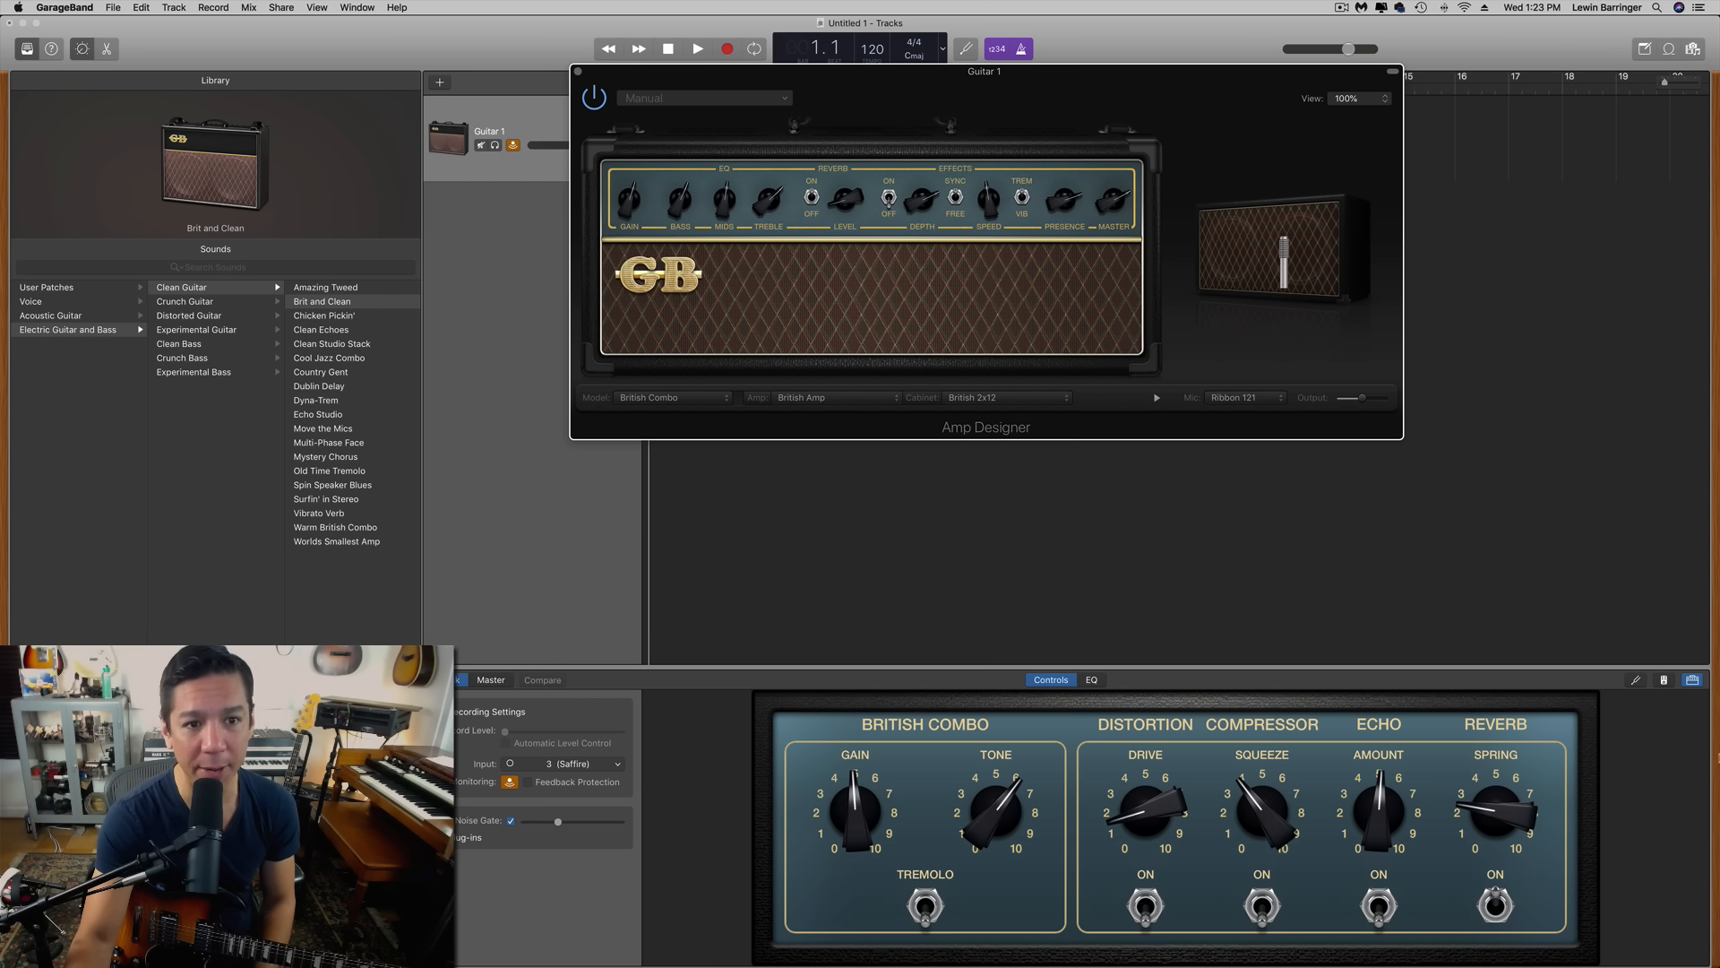
click(748, 108)
mouse_move(702, 220)
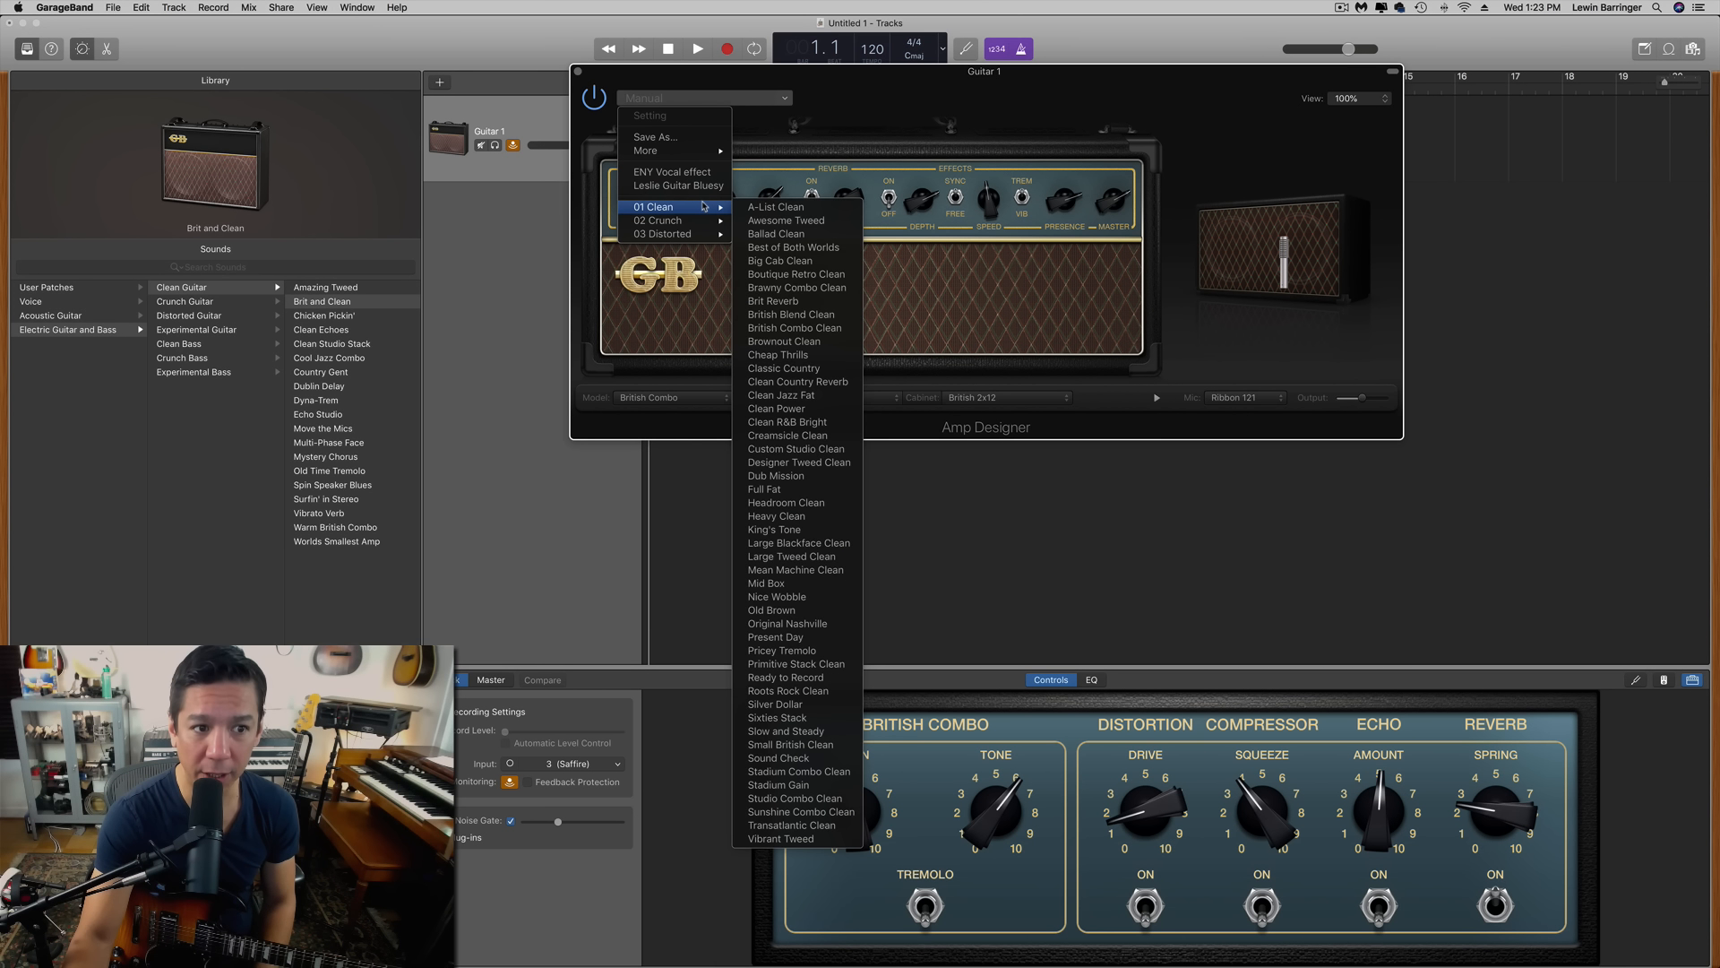
mouse_move(646, 213)
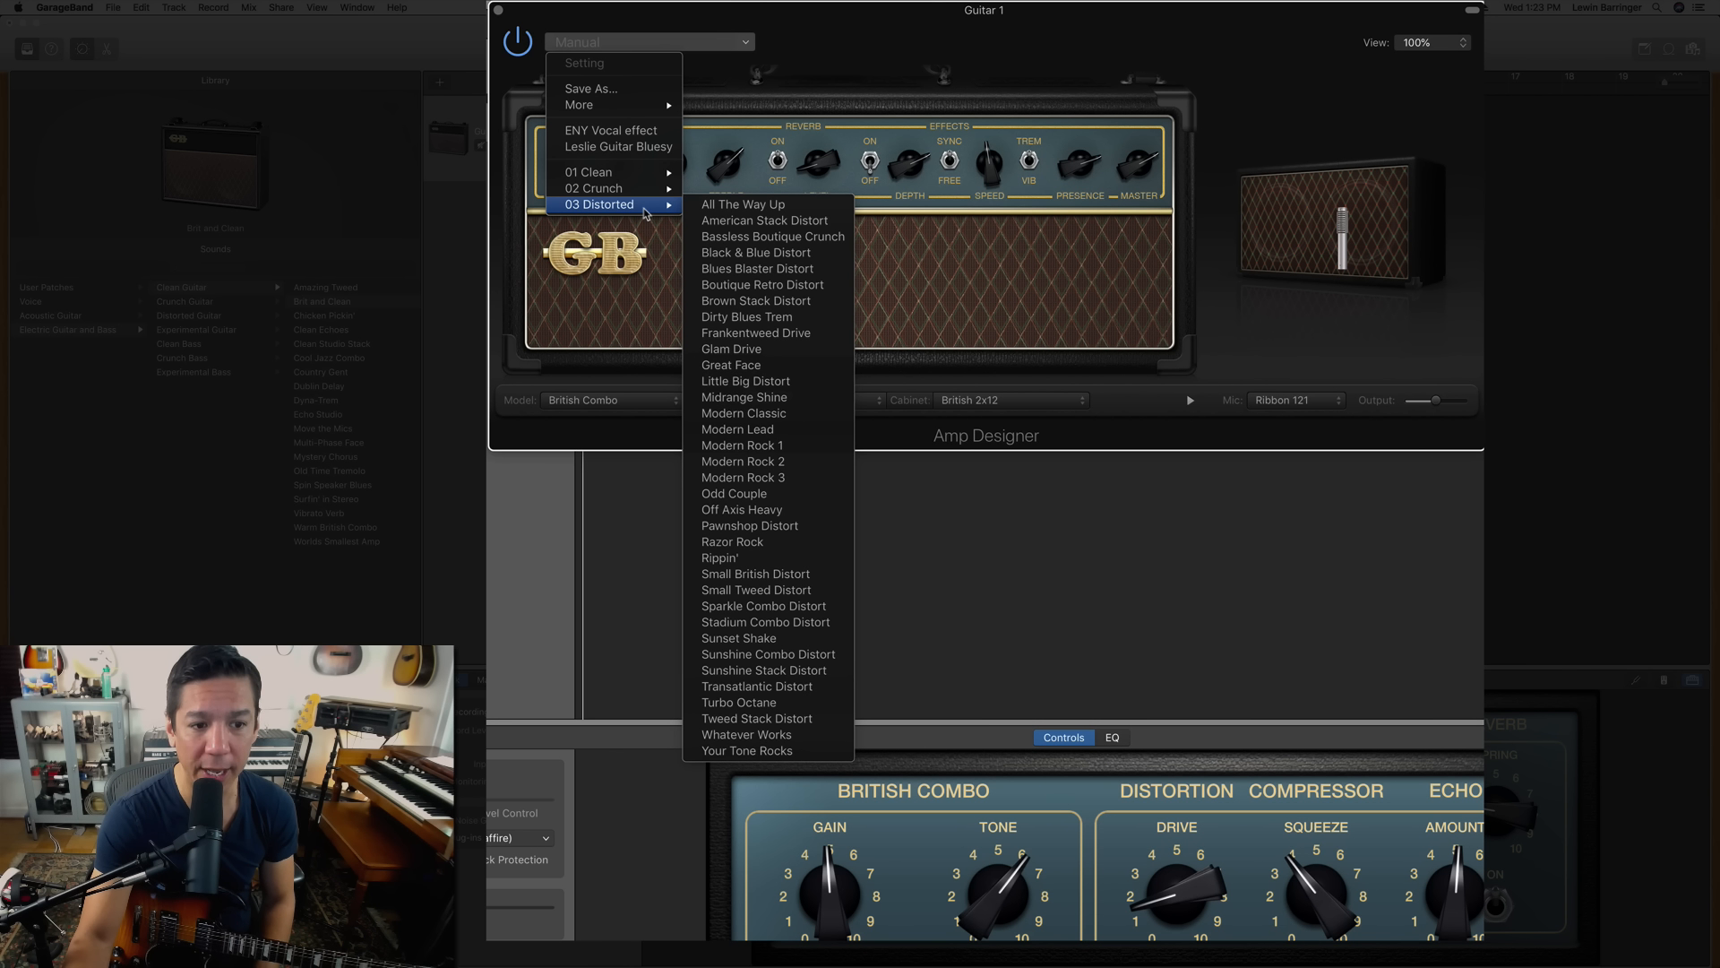
mouse_move(651, 182)
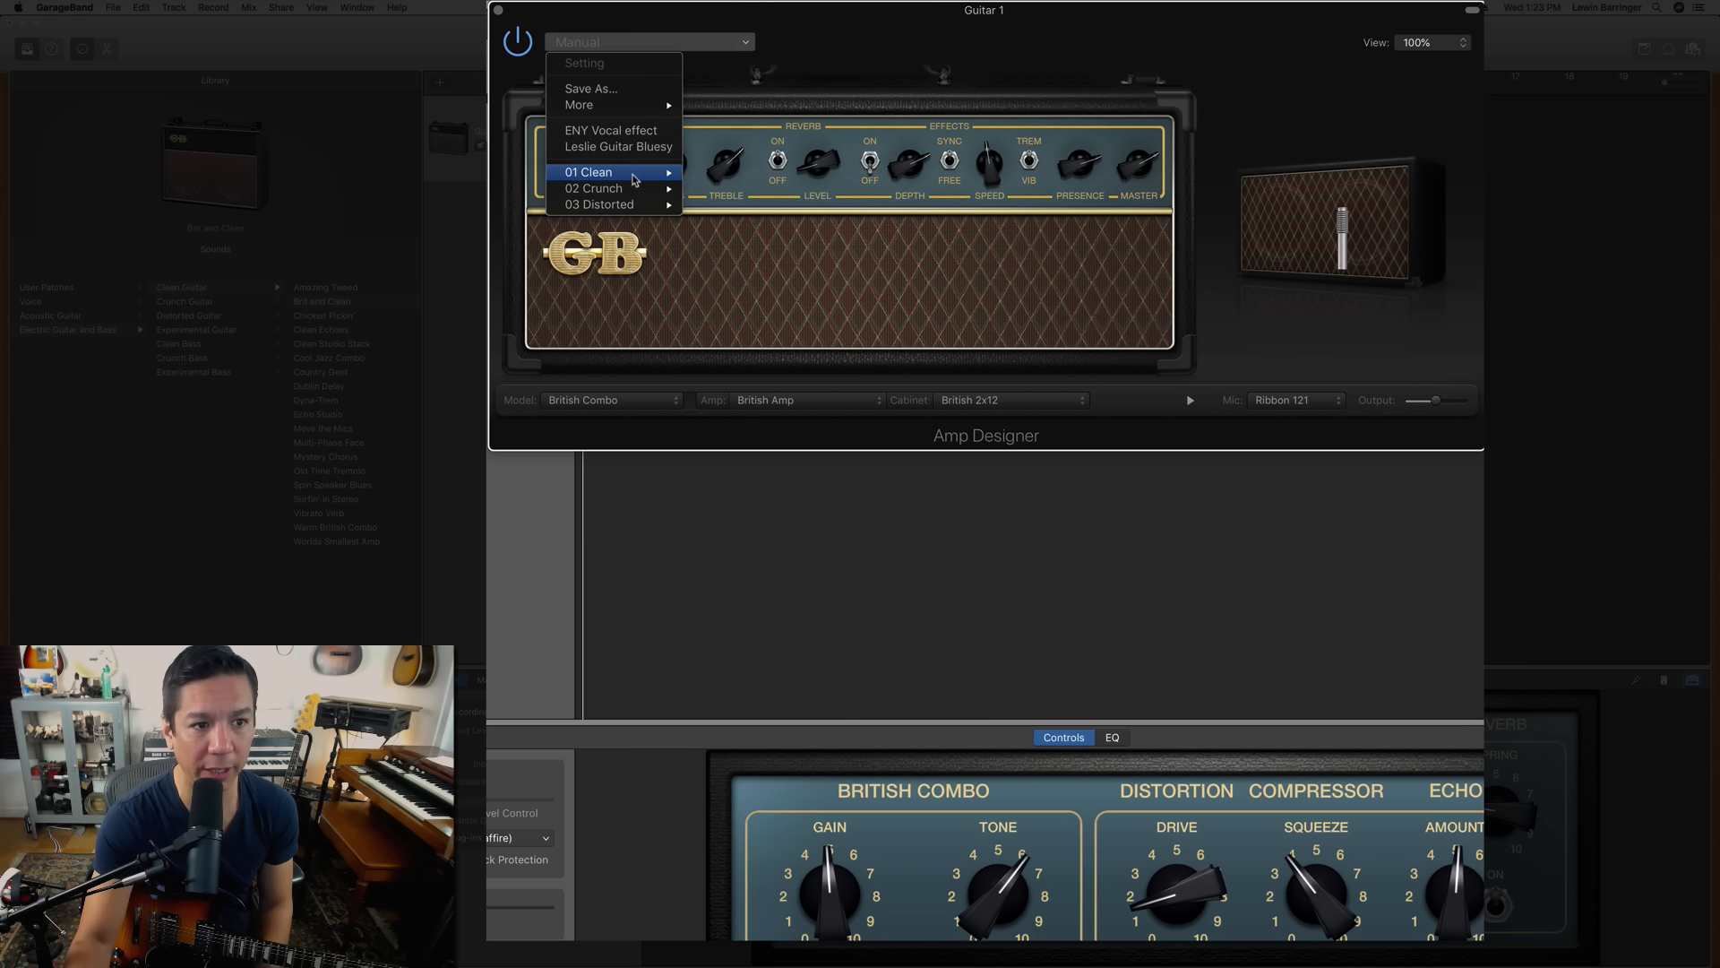
mouse_move(692, 212)
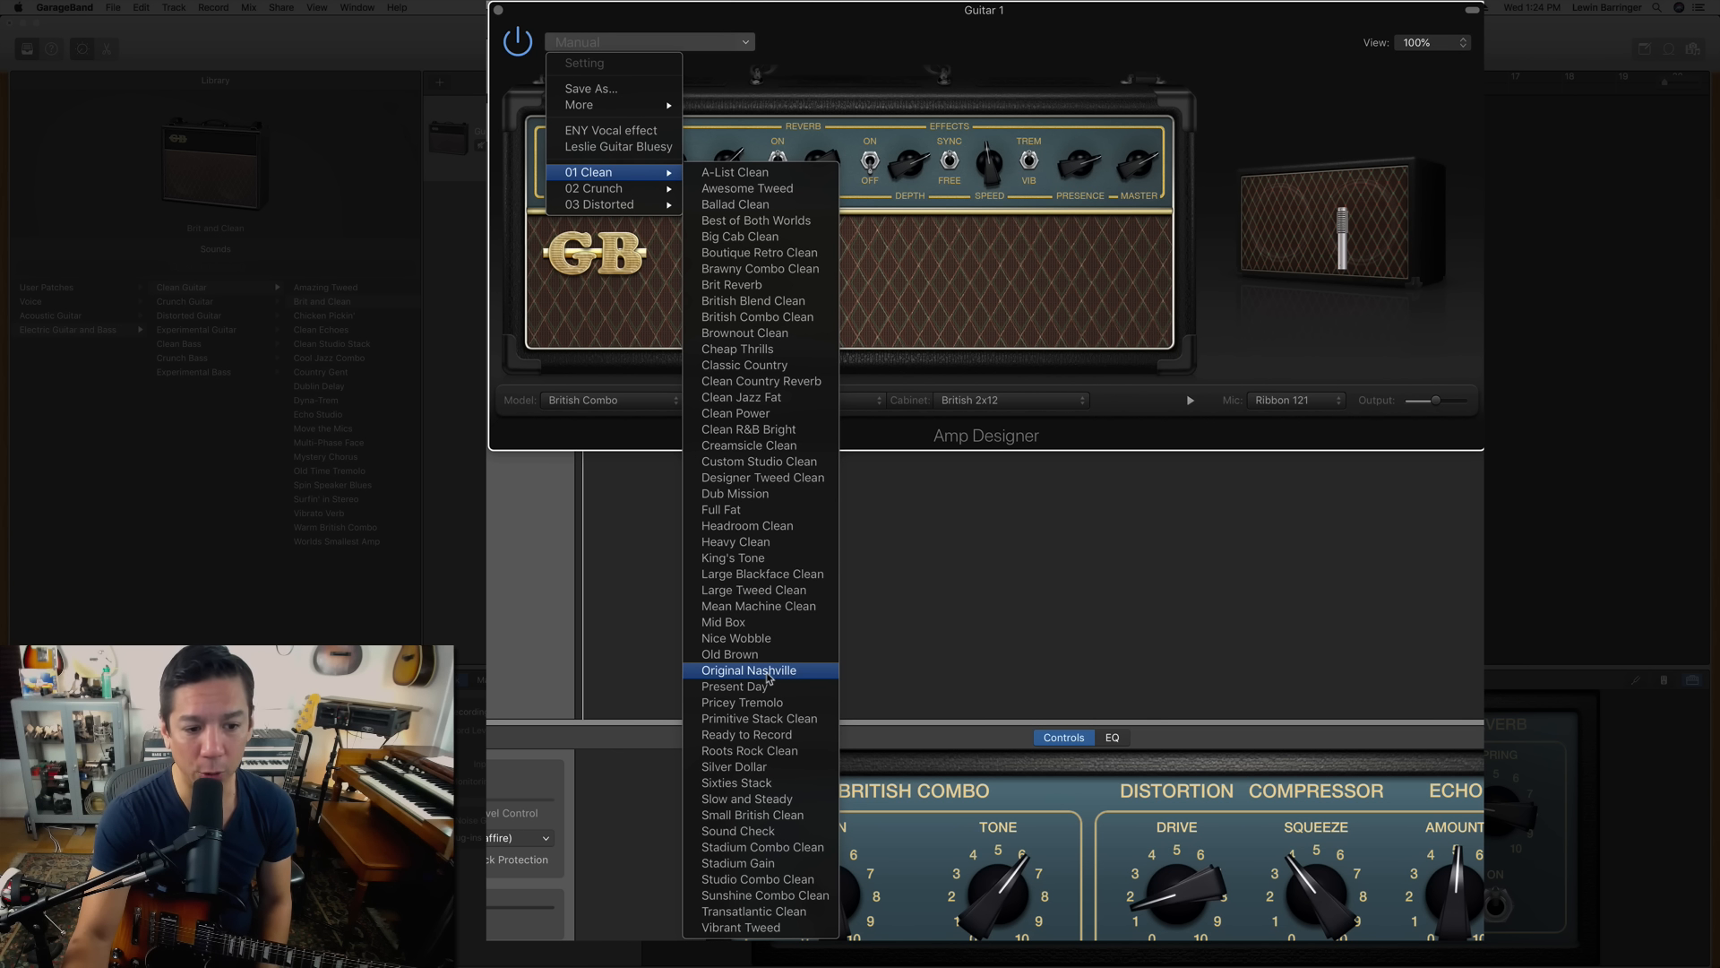
click(768, 671)
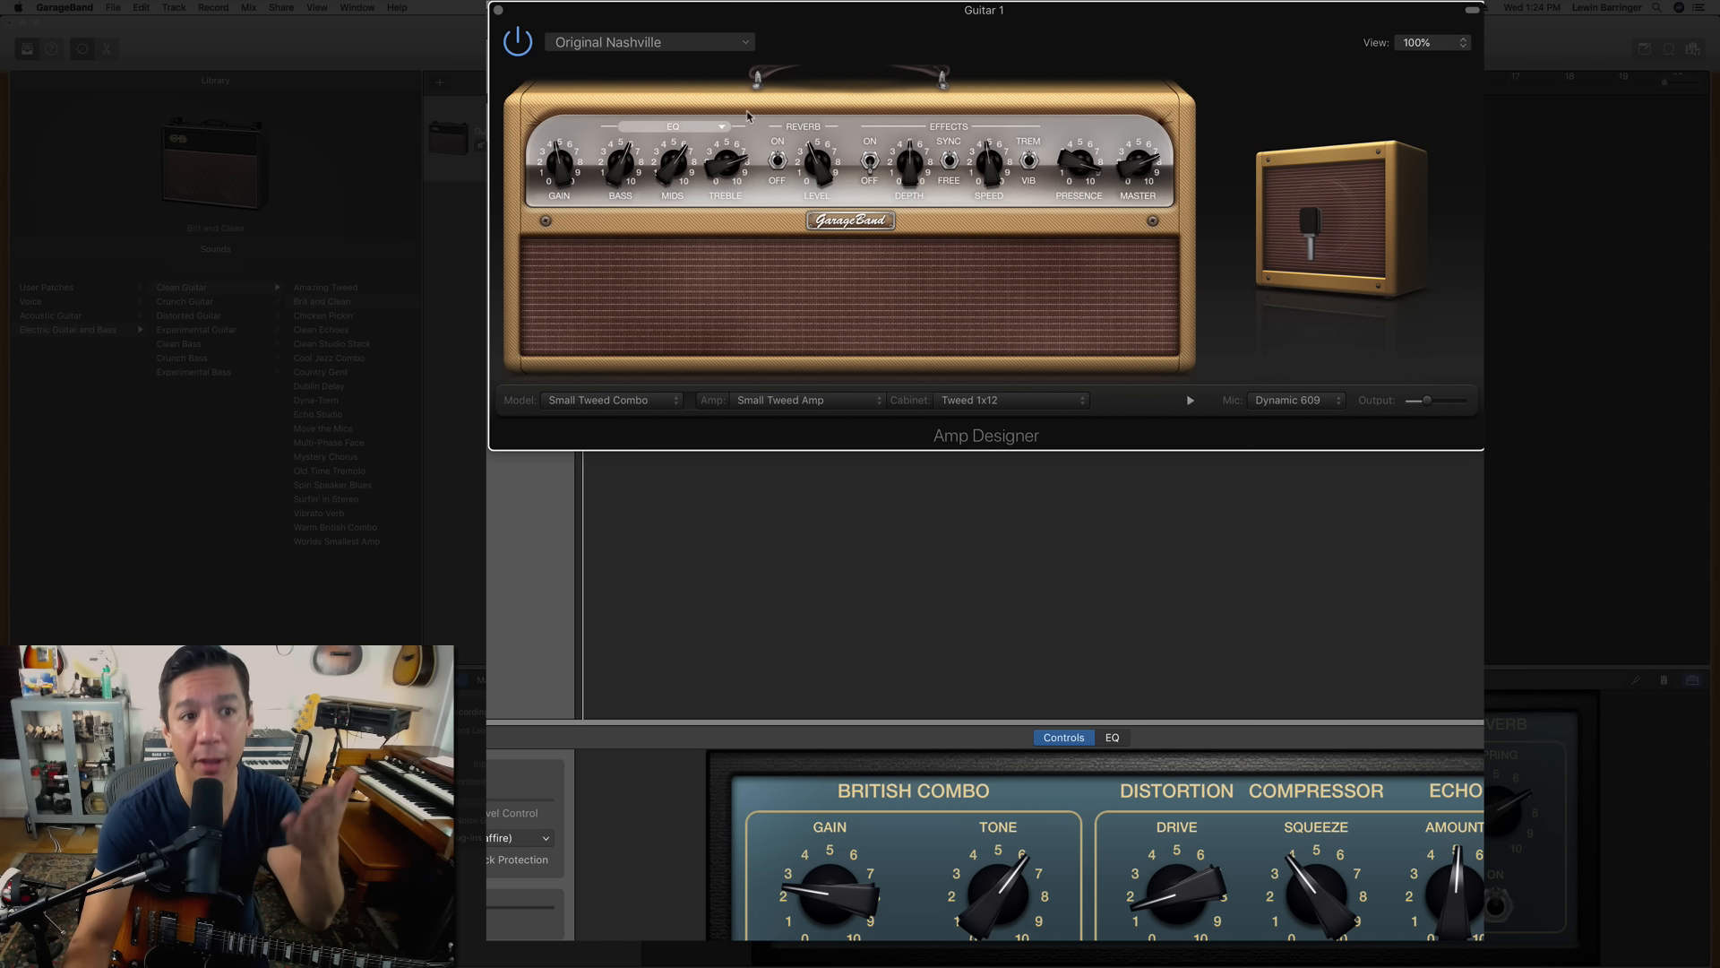
Try two other clean amp presets, Slow and Steady followed by Best of Both Worlds
click(703, 45)
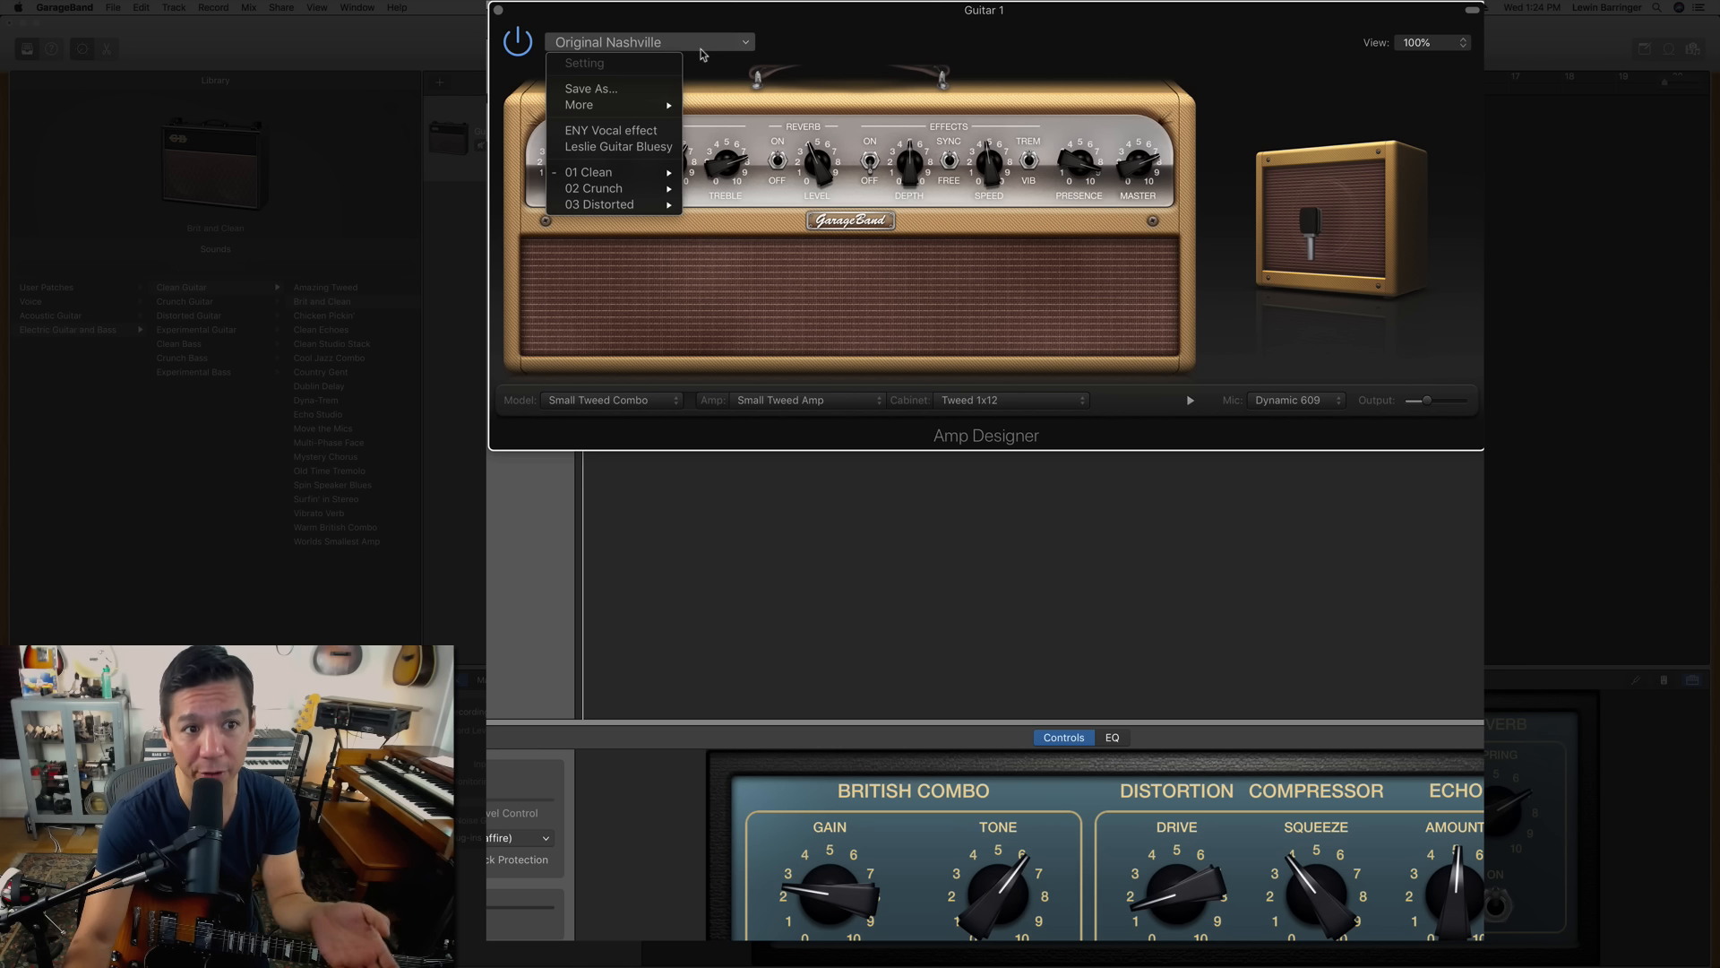
mouse_move(627, 172)
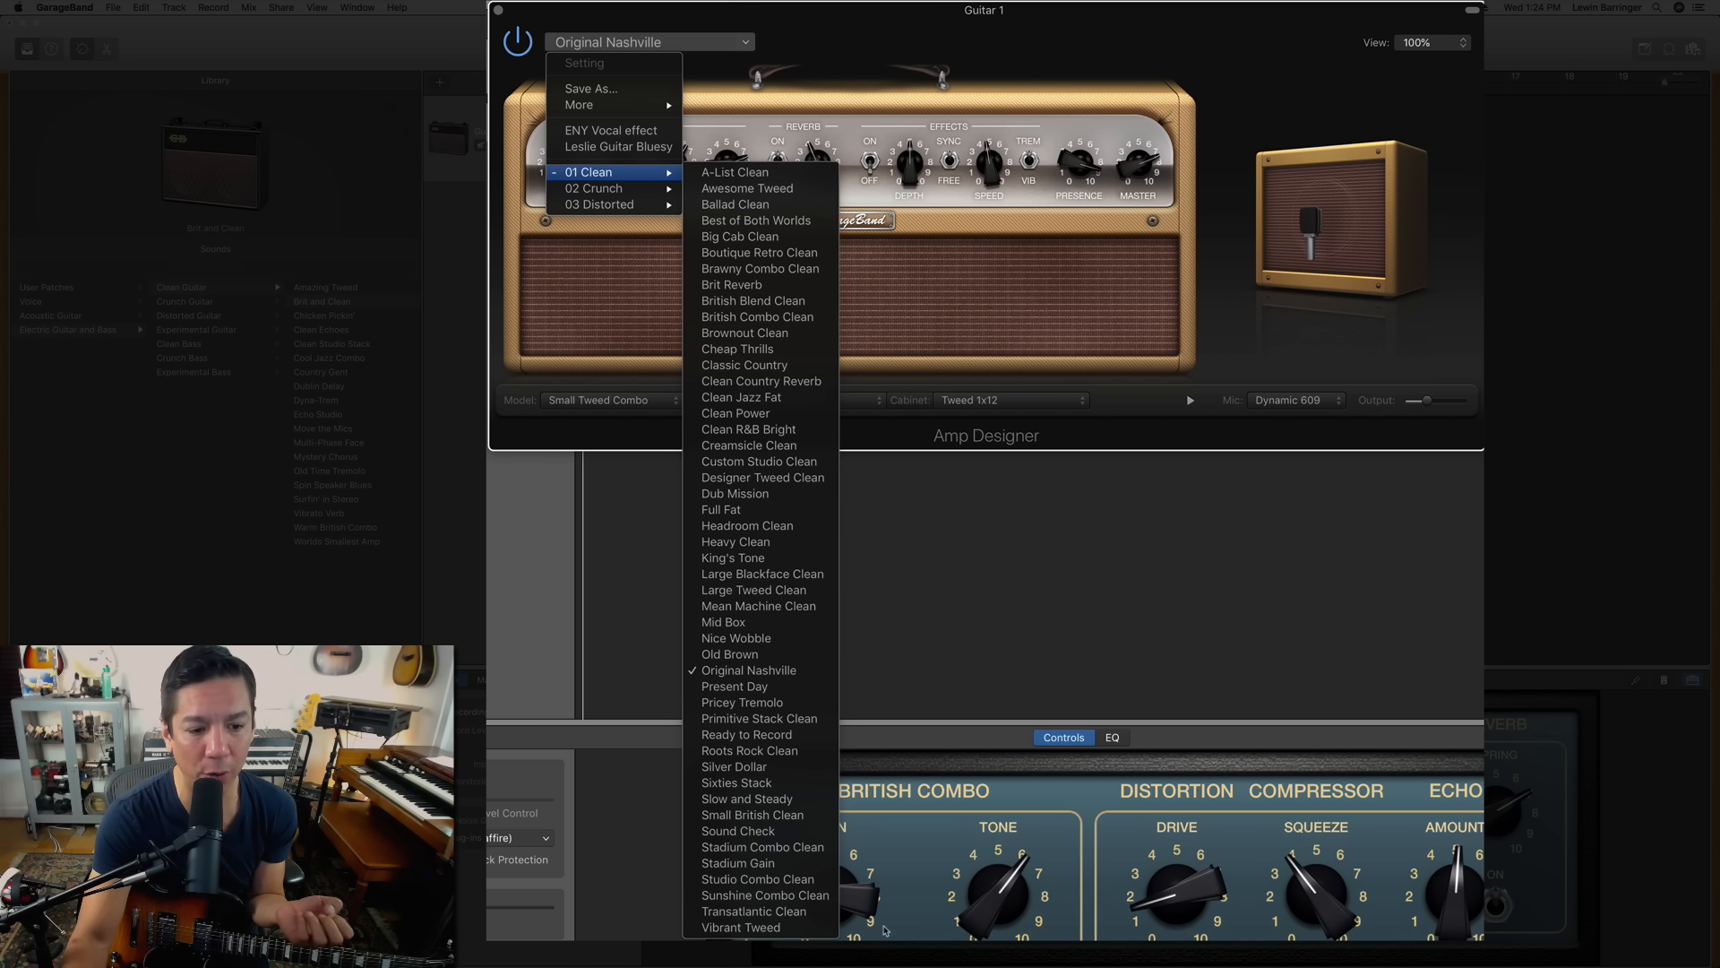
click(747, 798)
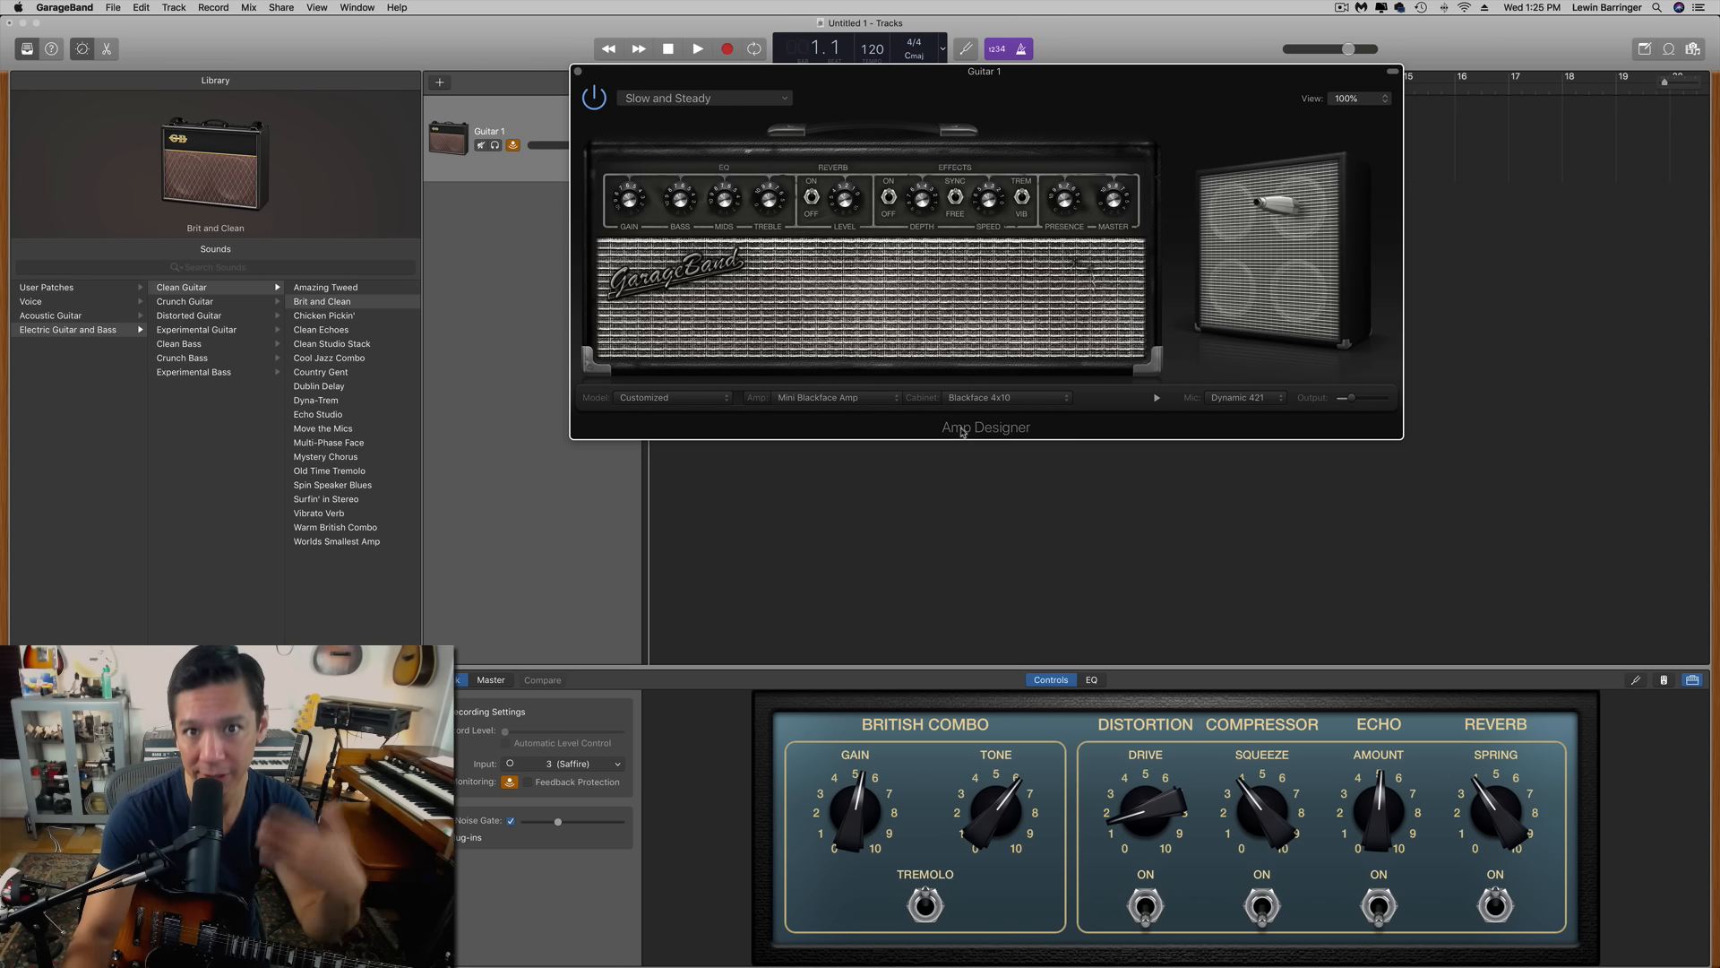
click(743, 100)
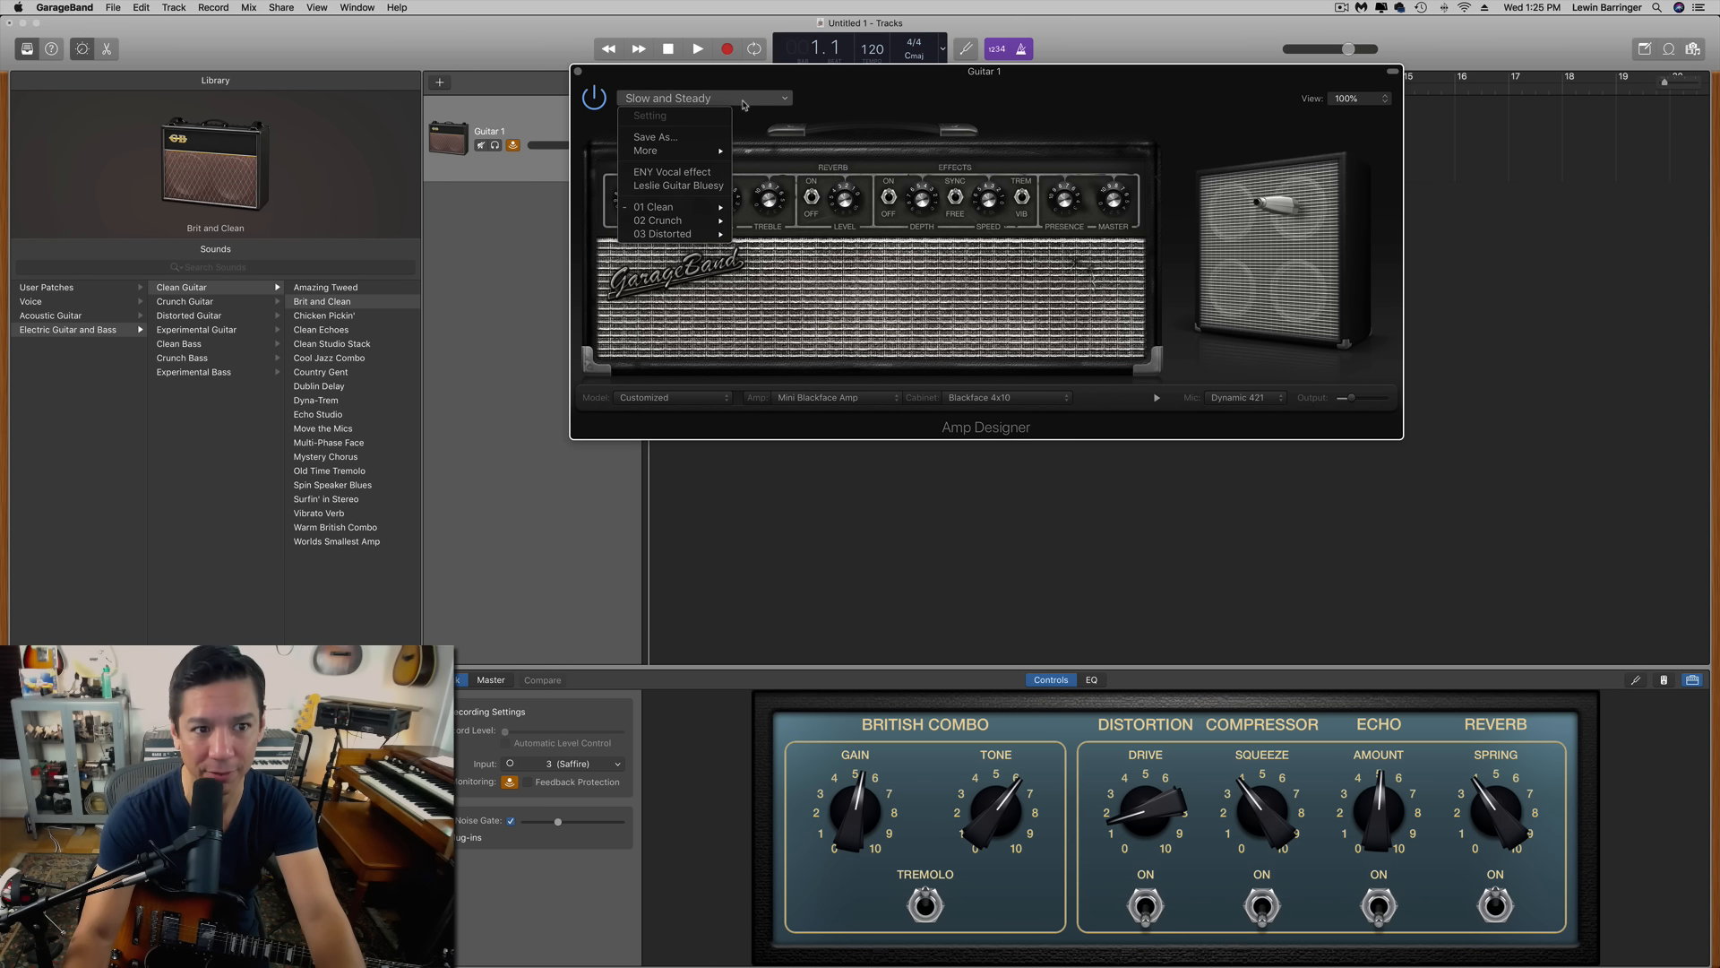
mouse_move(712, 222)
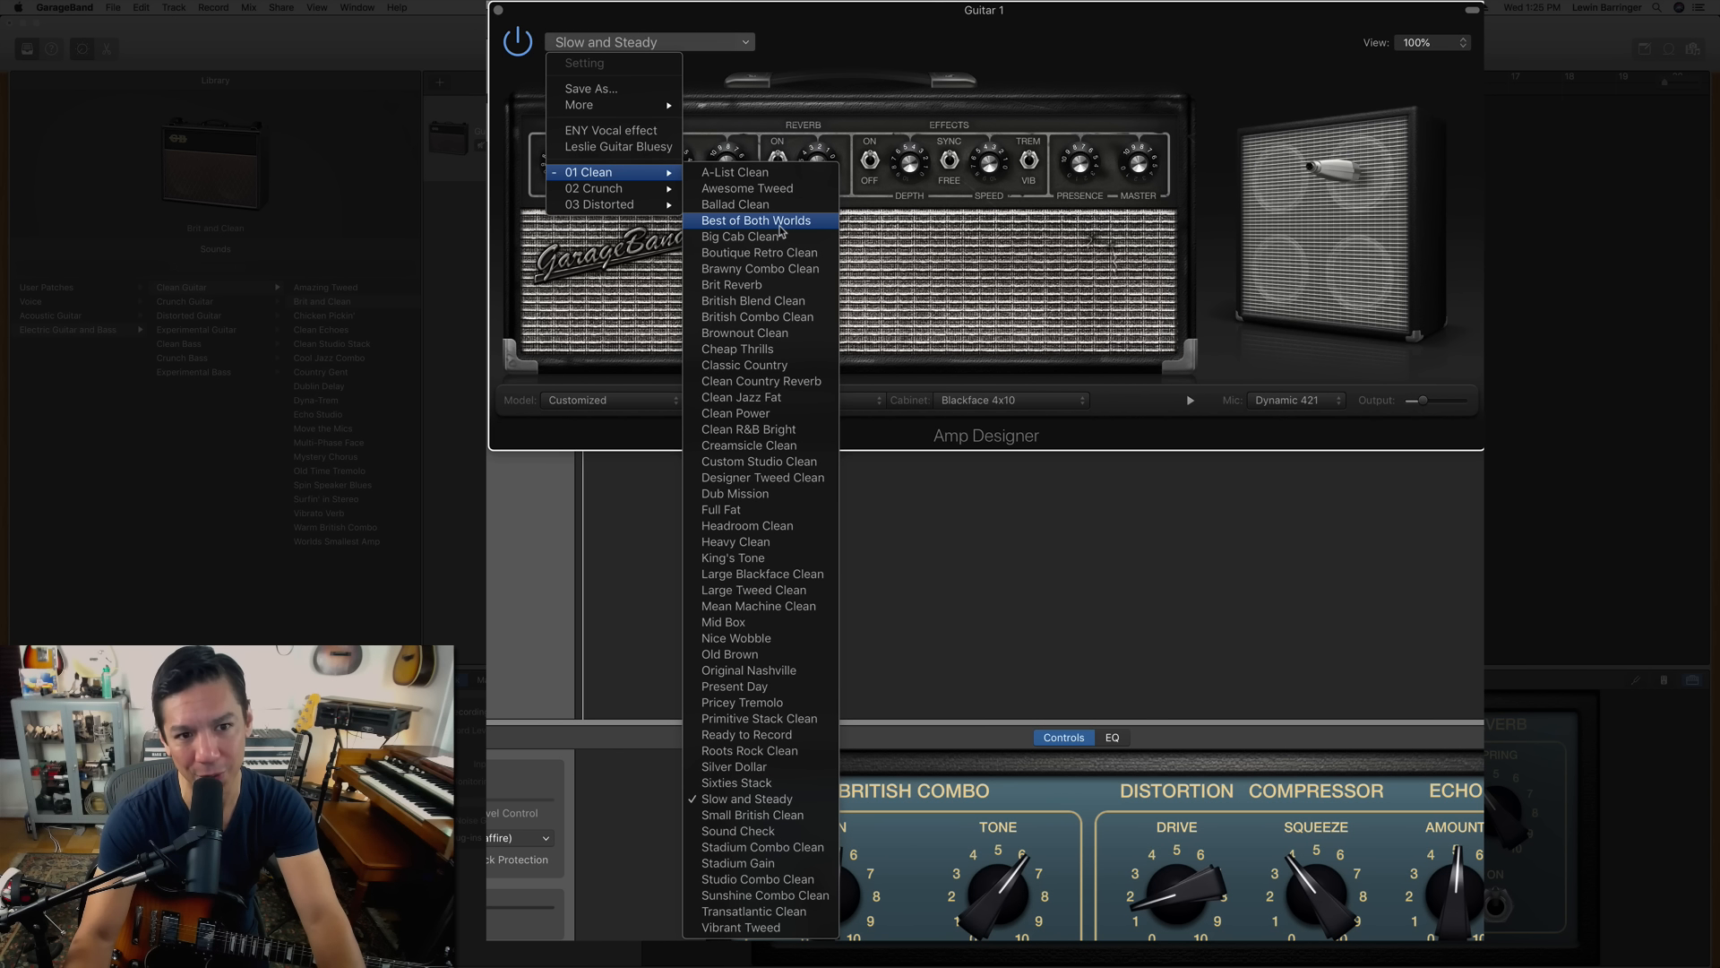
click(780, 231)
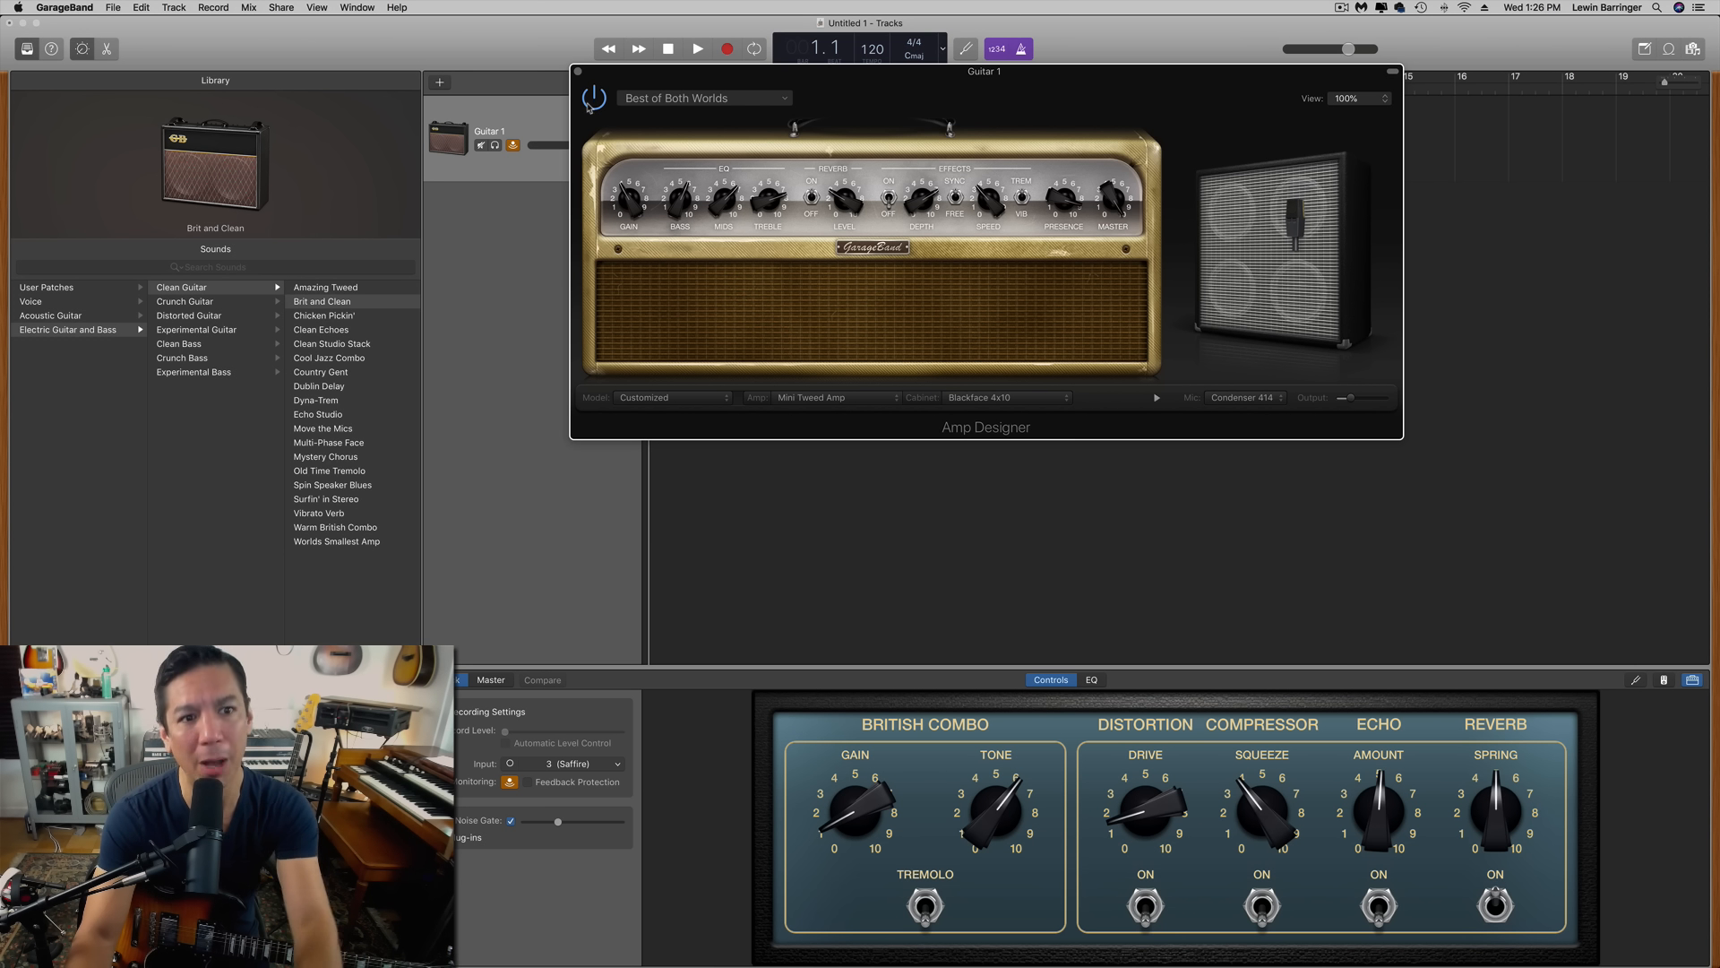
Try the crunch amp presets Mean Machine Crunch and Small Brownface Crunch
click(695, 99)
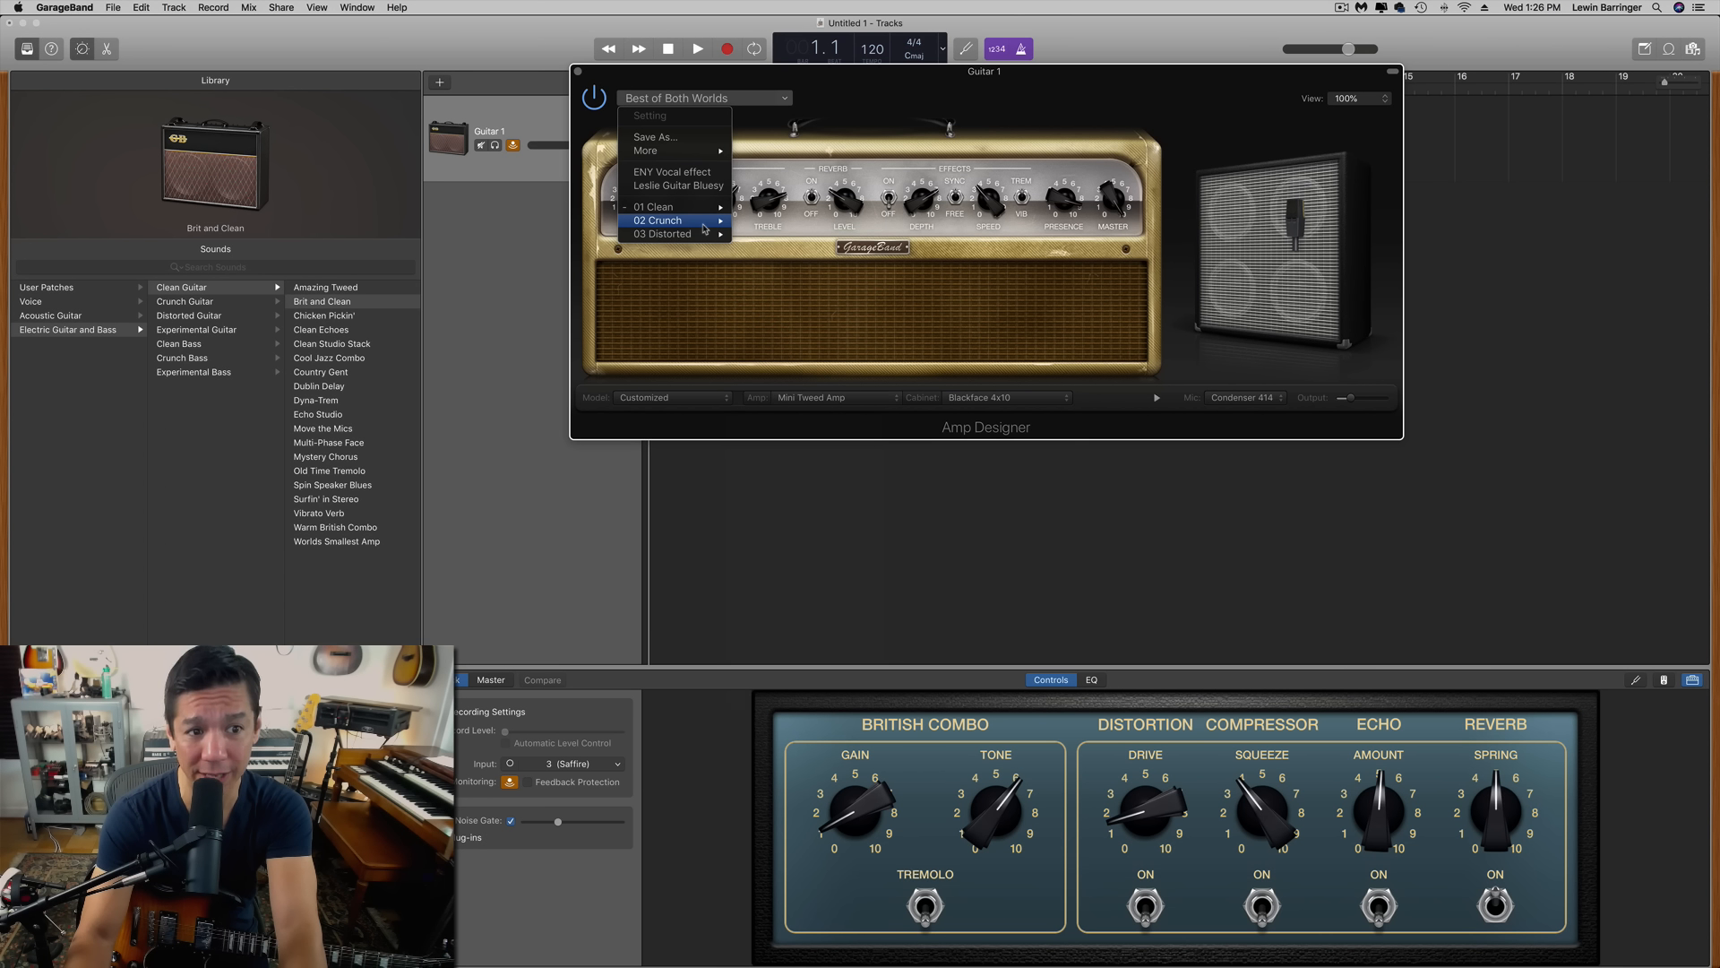
mouse_move(704, 228)
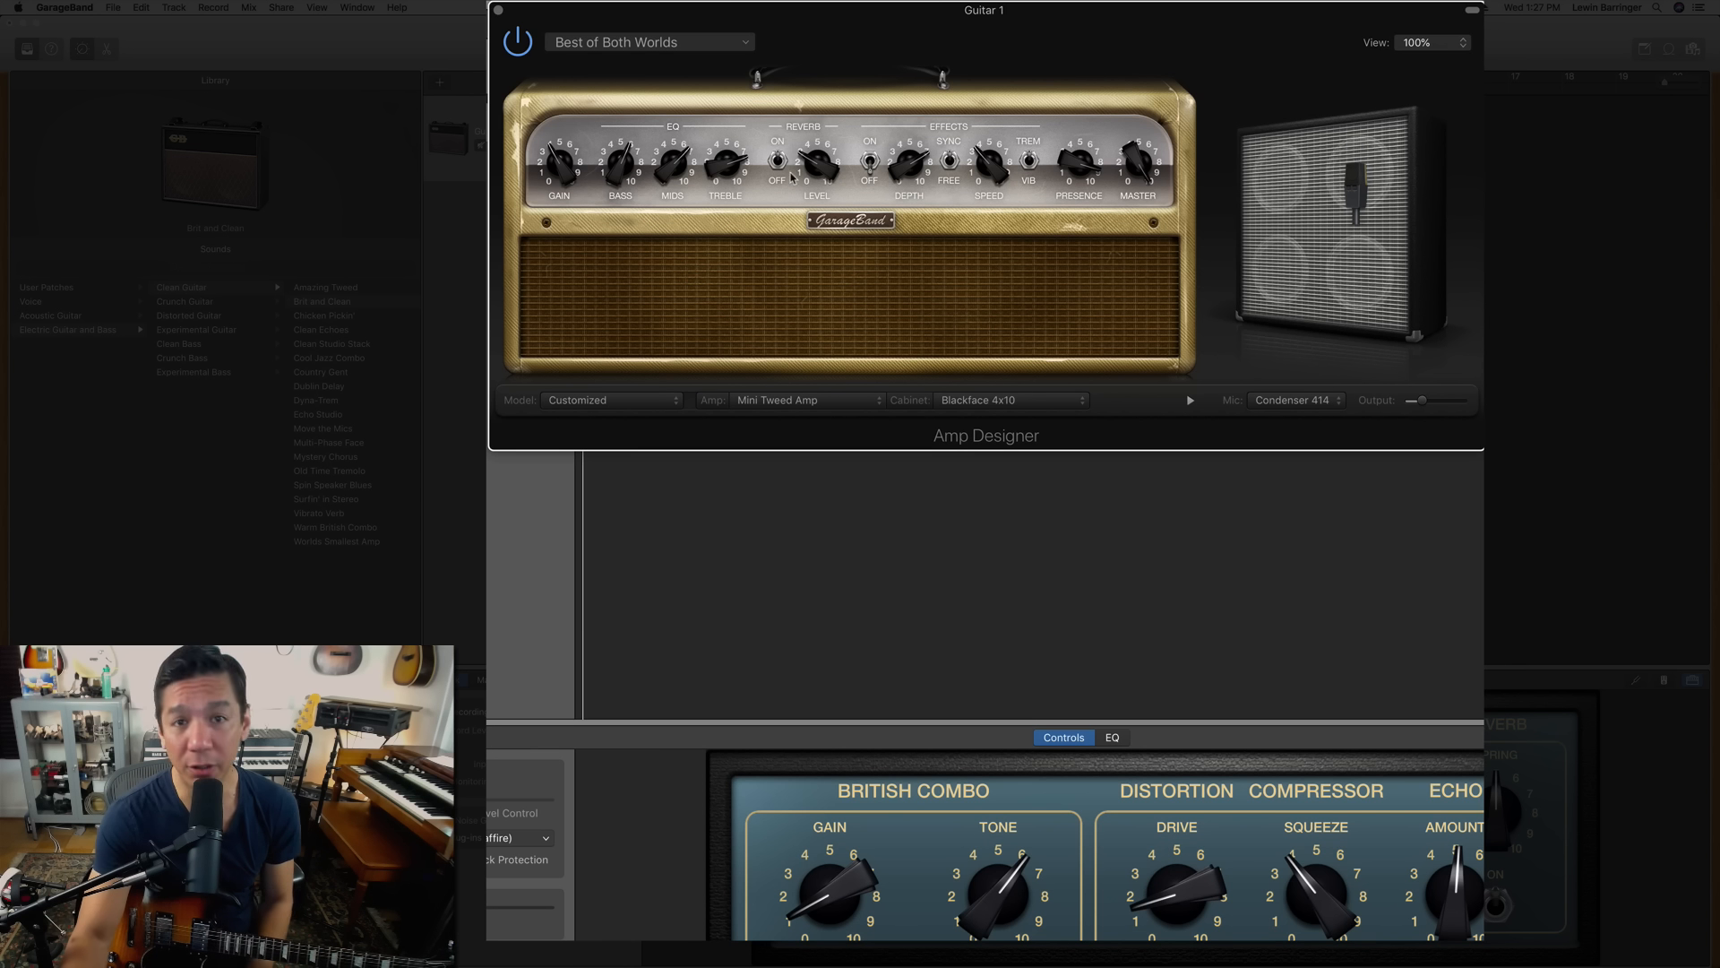
click(750, 100)
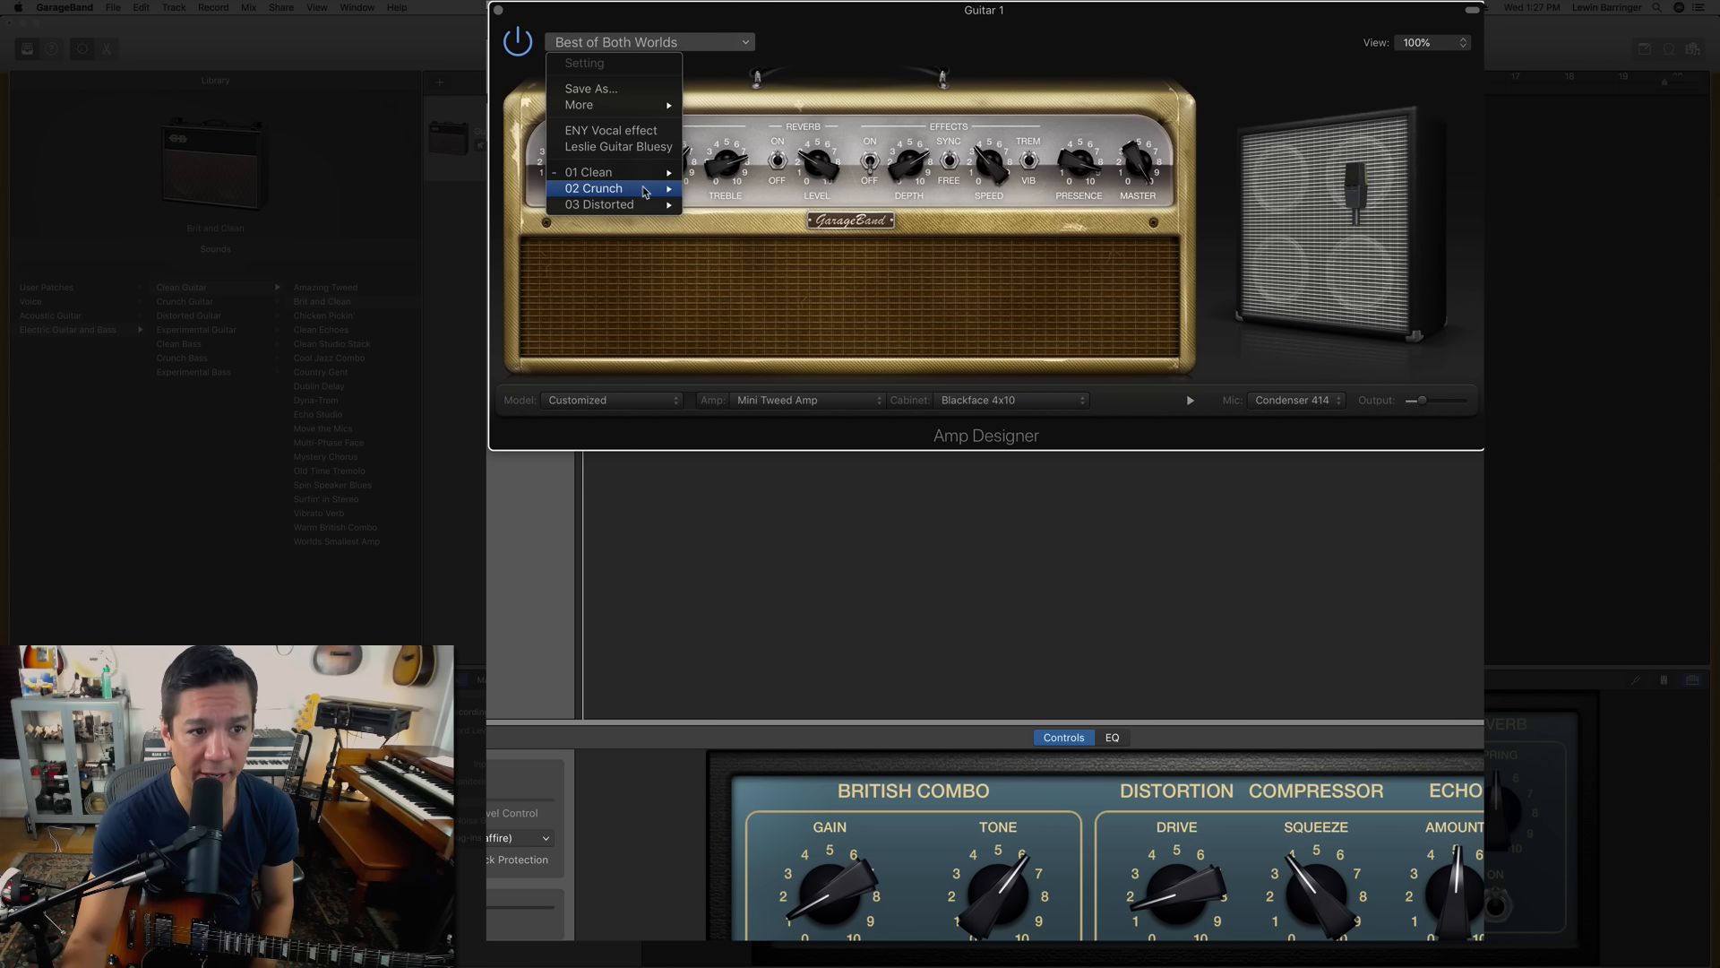
mouse_move(644, 191)
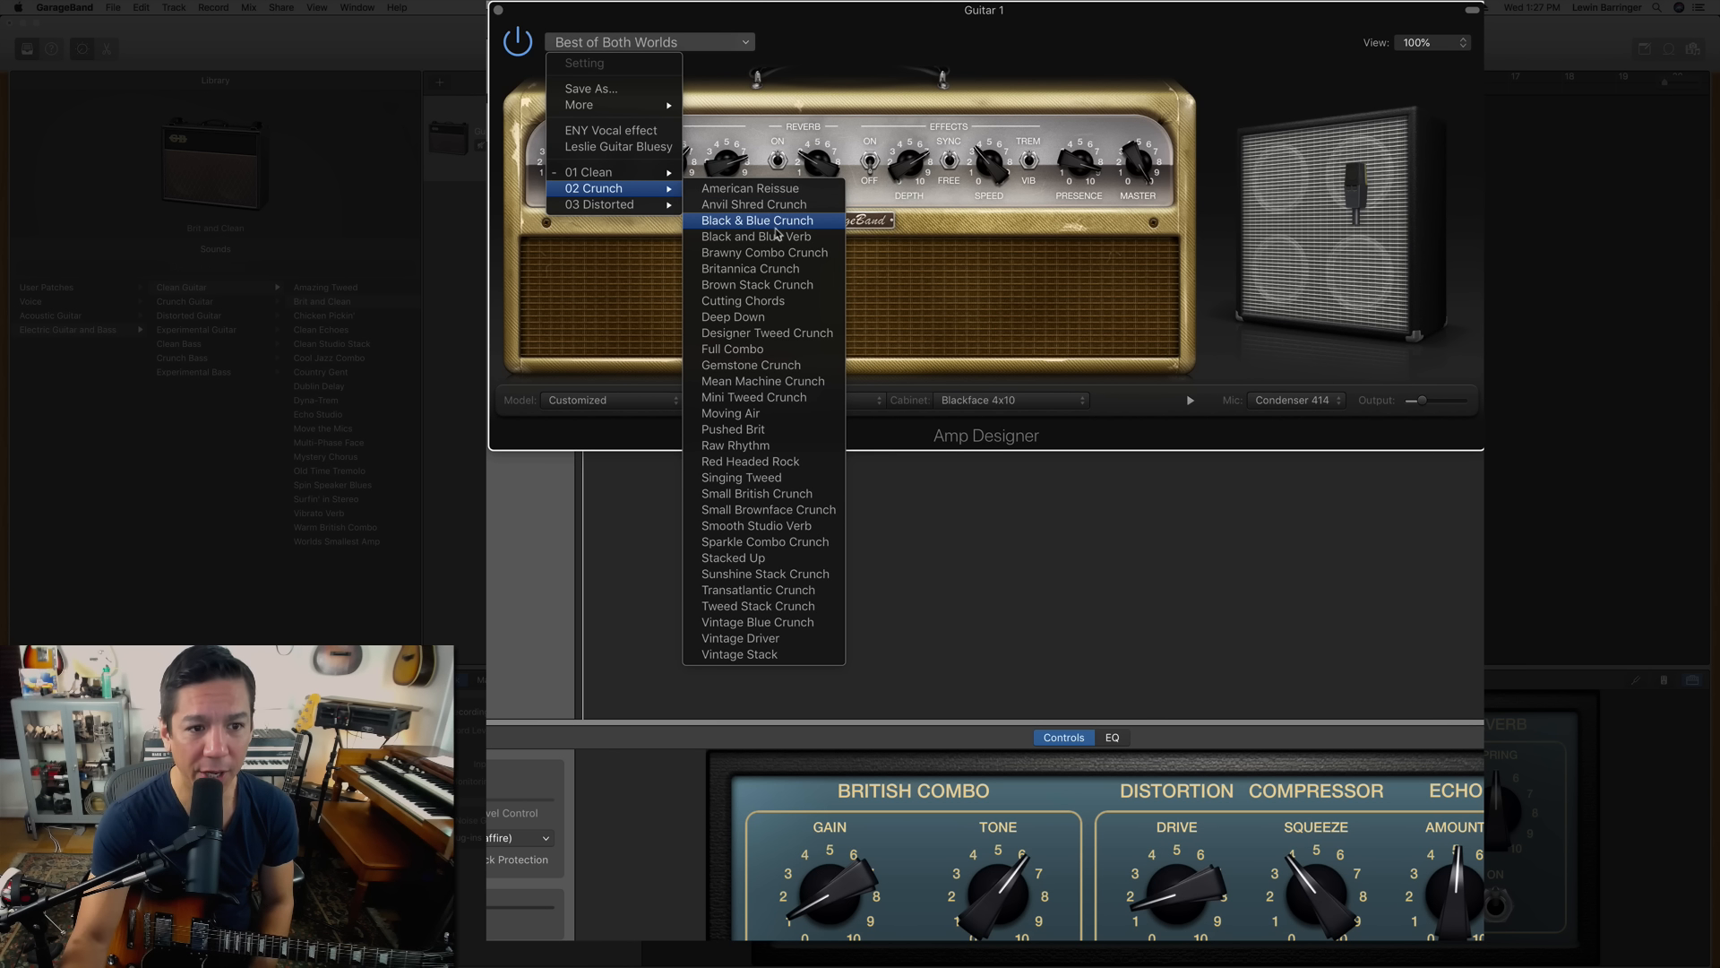
click(823, 383)
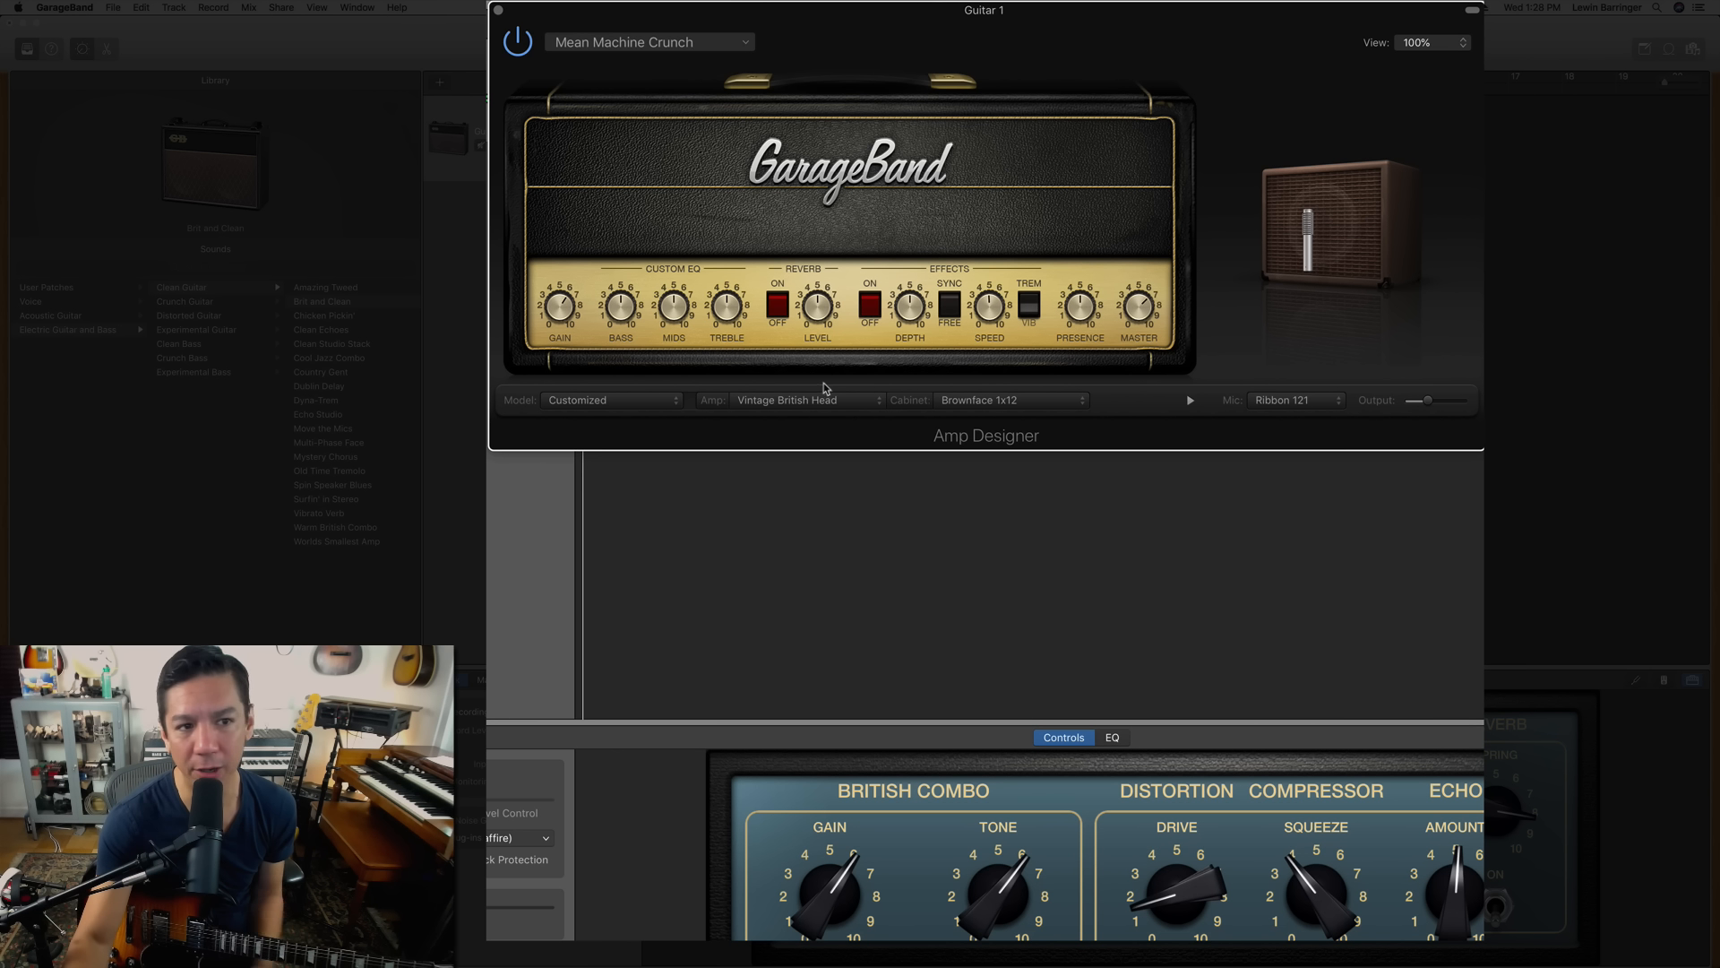
click(665, 45)
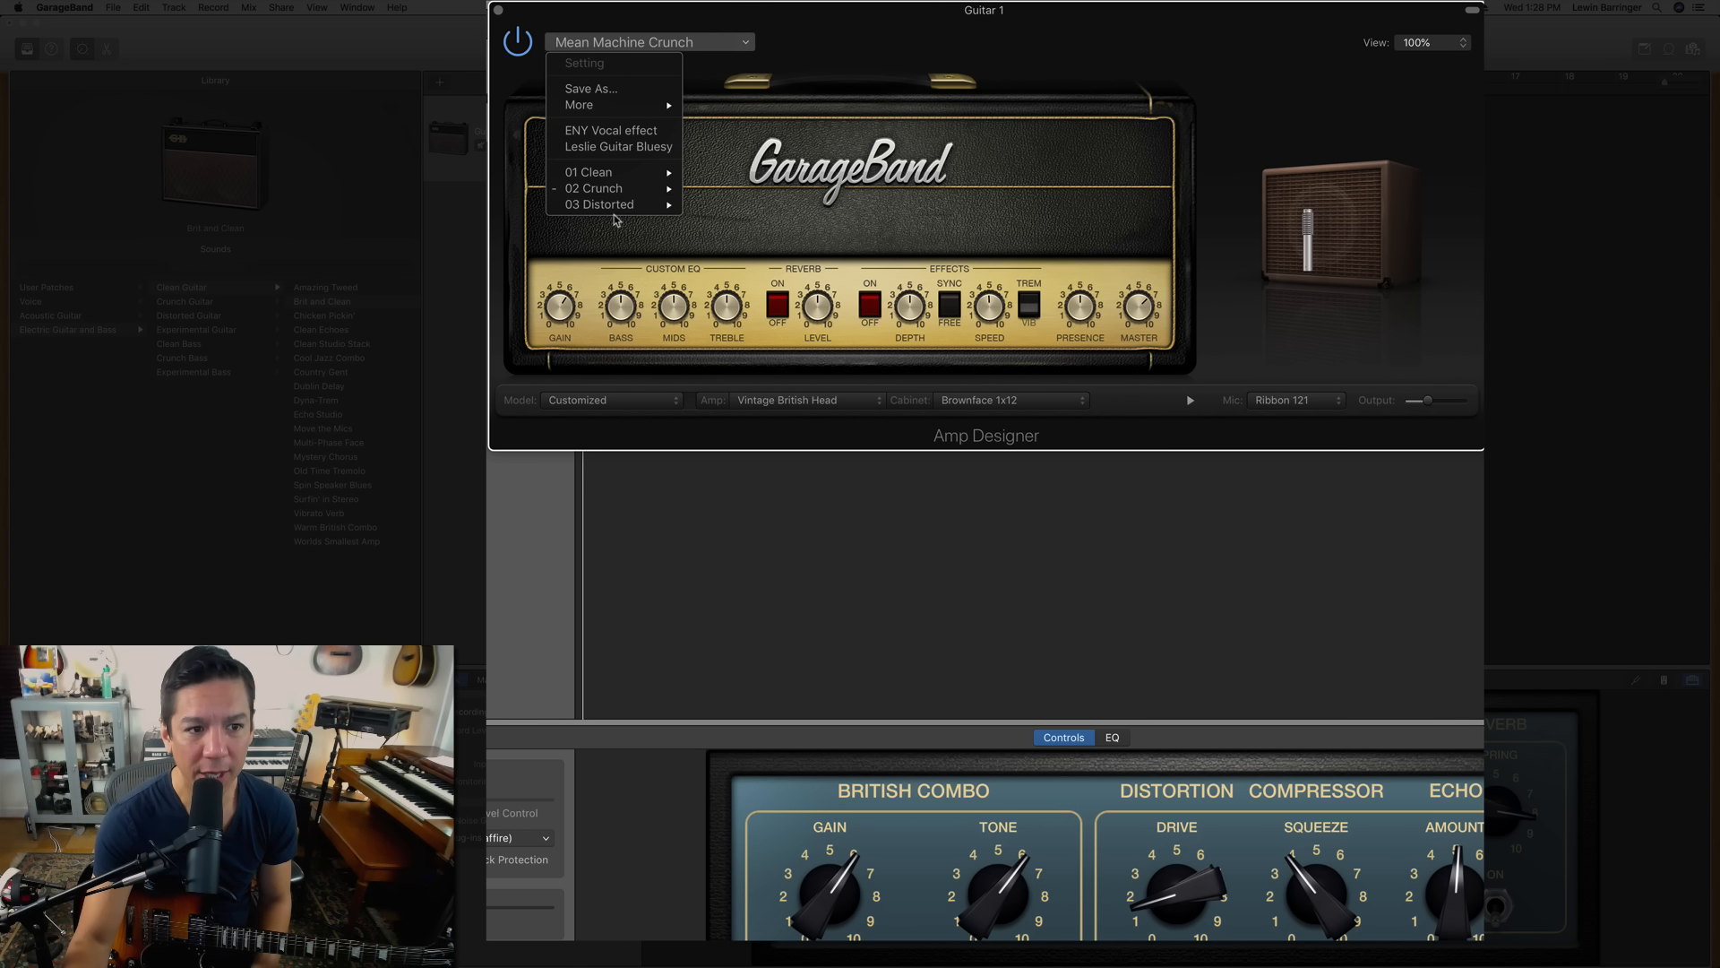
mouse_move(618, 199)
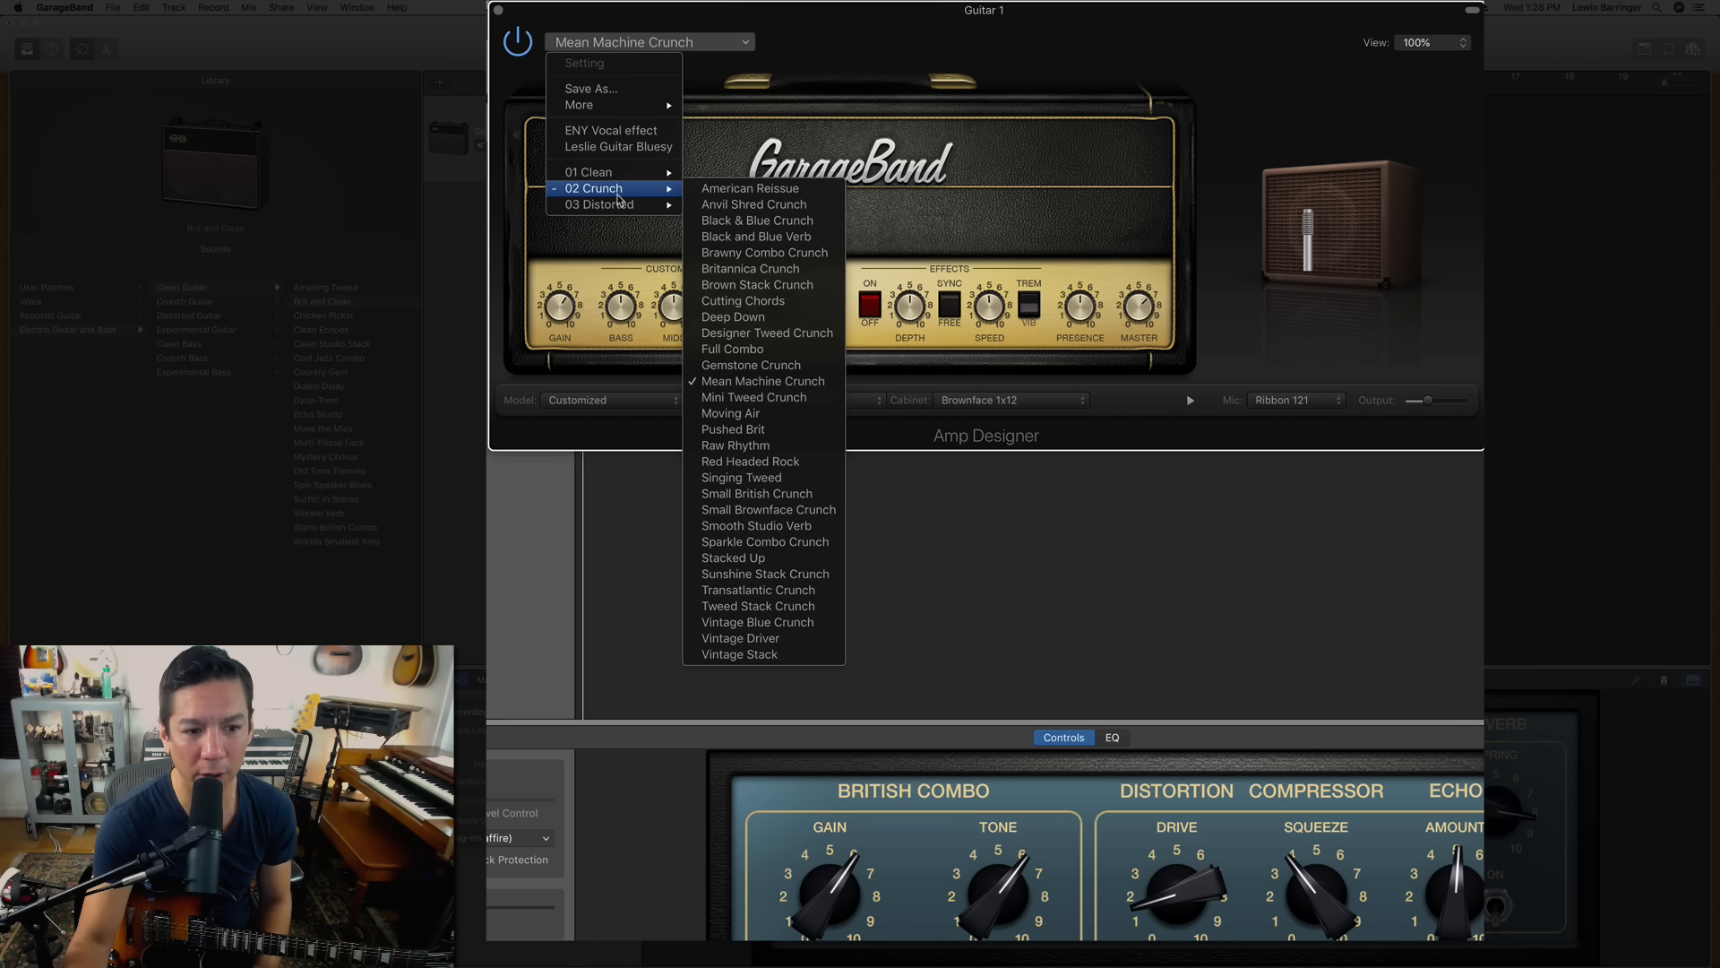
click(803, 518)
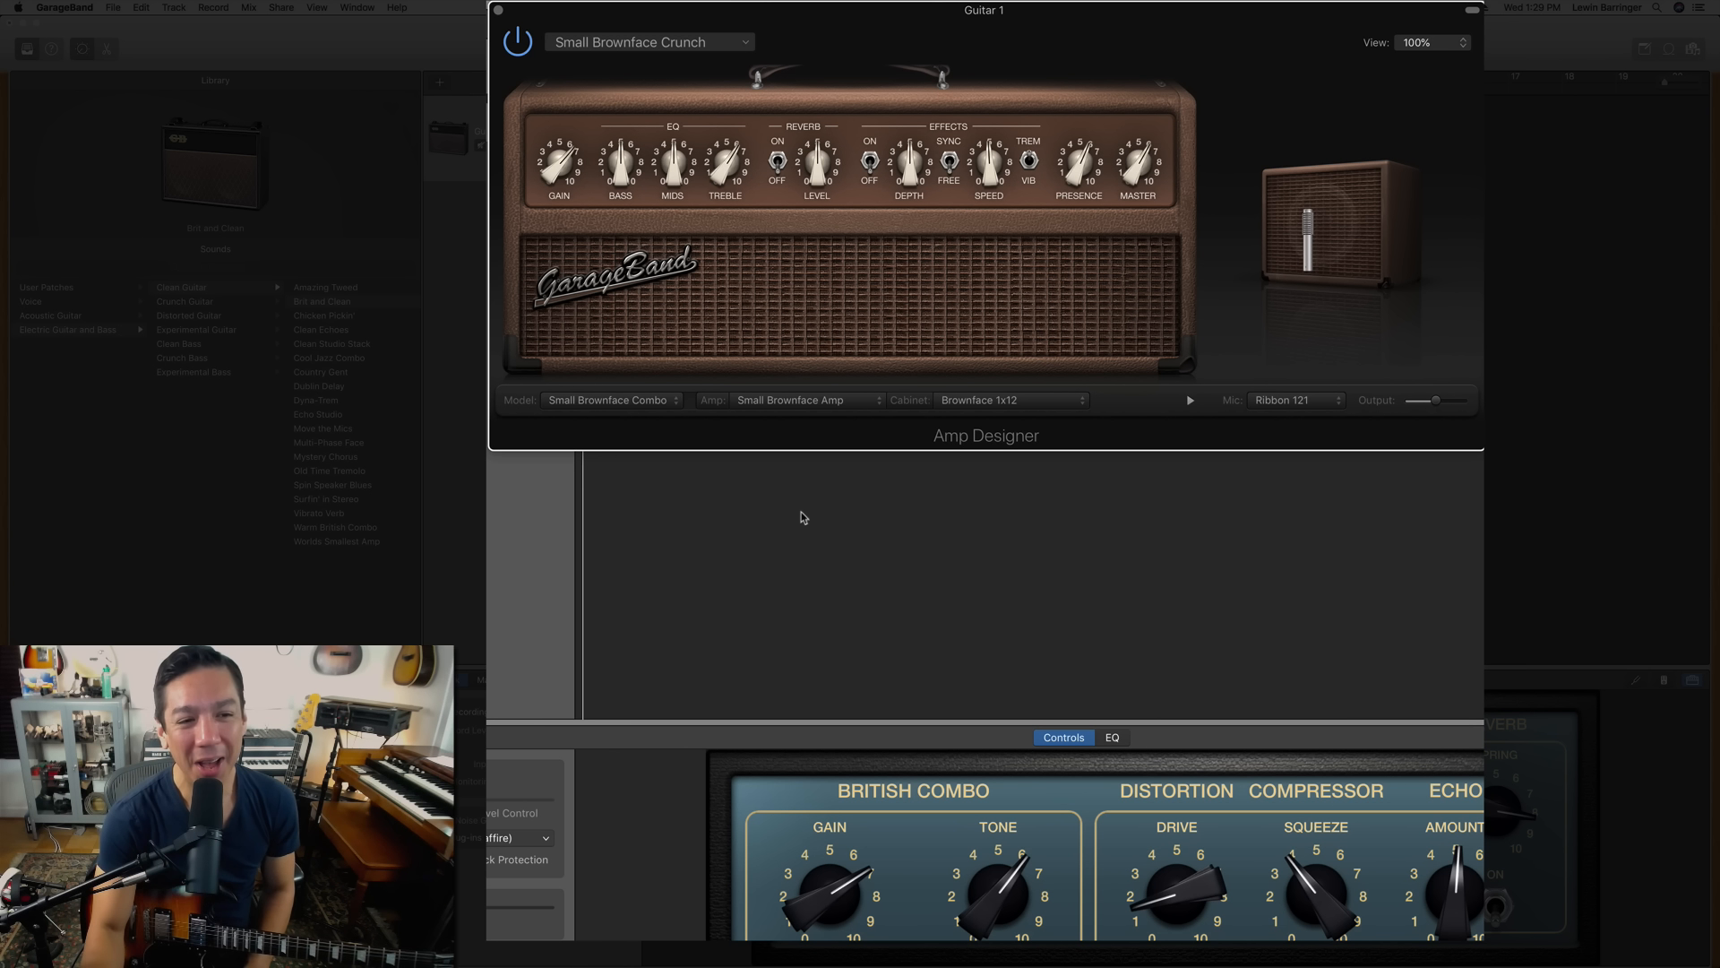
Try the distorted amp preset Modern Classic, and replace it with the Modern Rock 1 preset
click(693, 43)
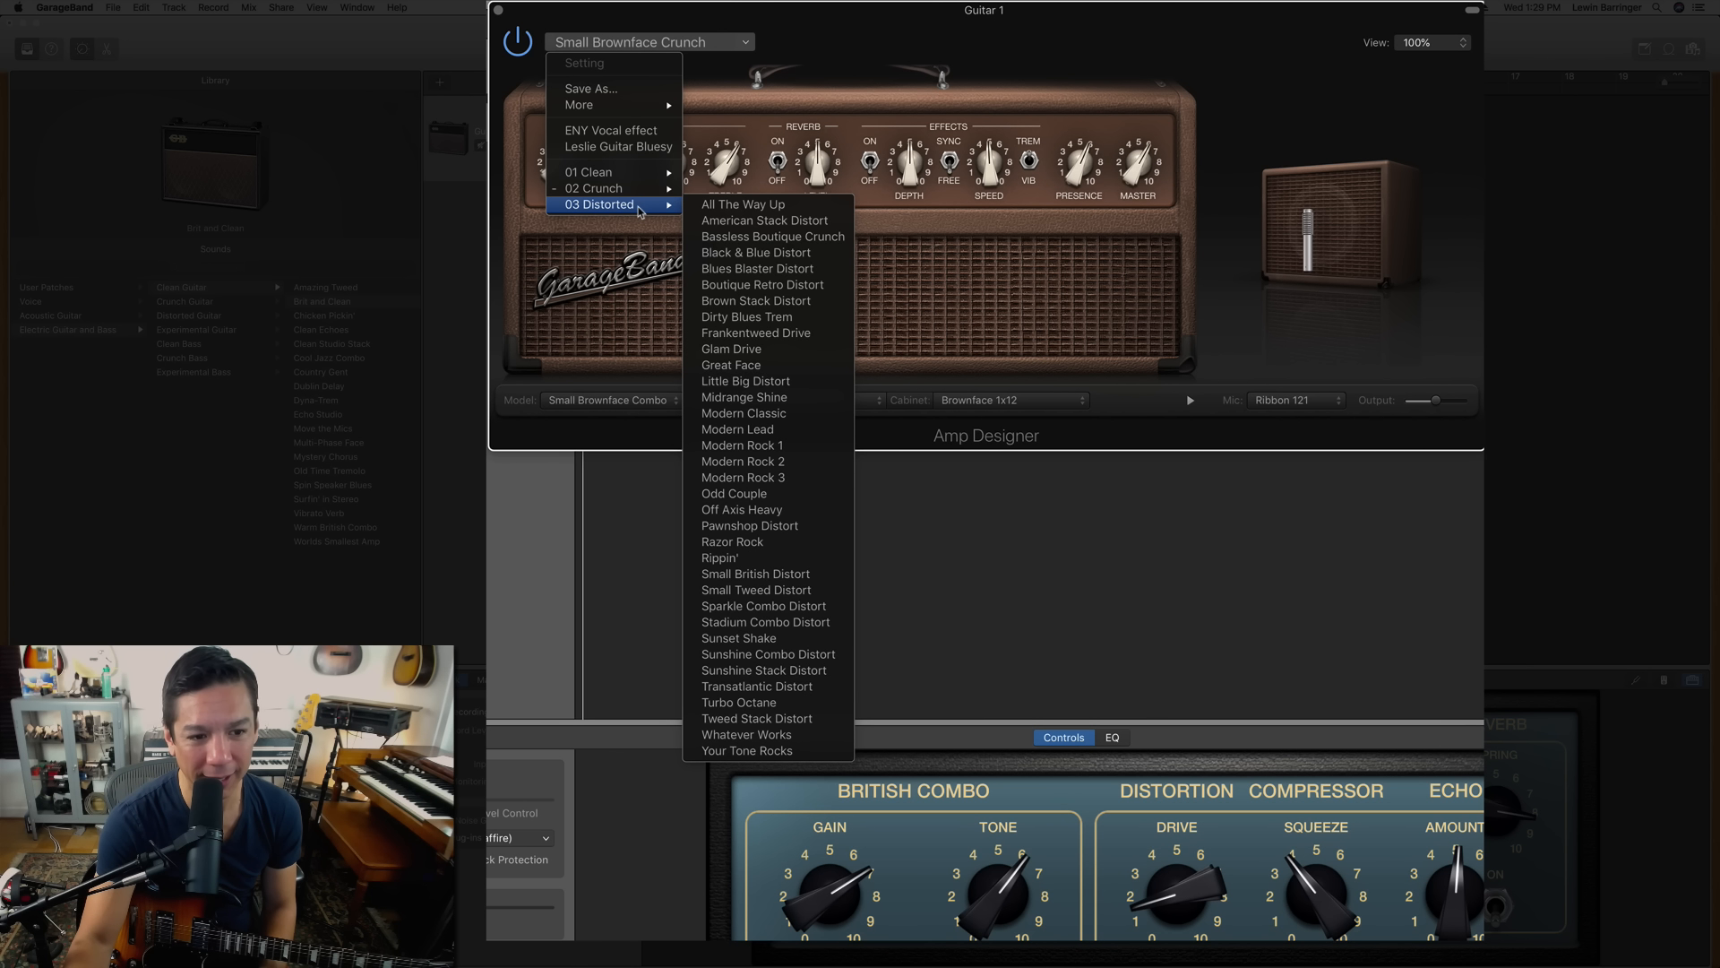
click(803, 418)
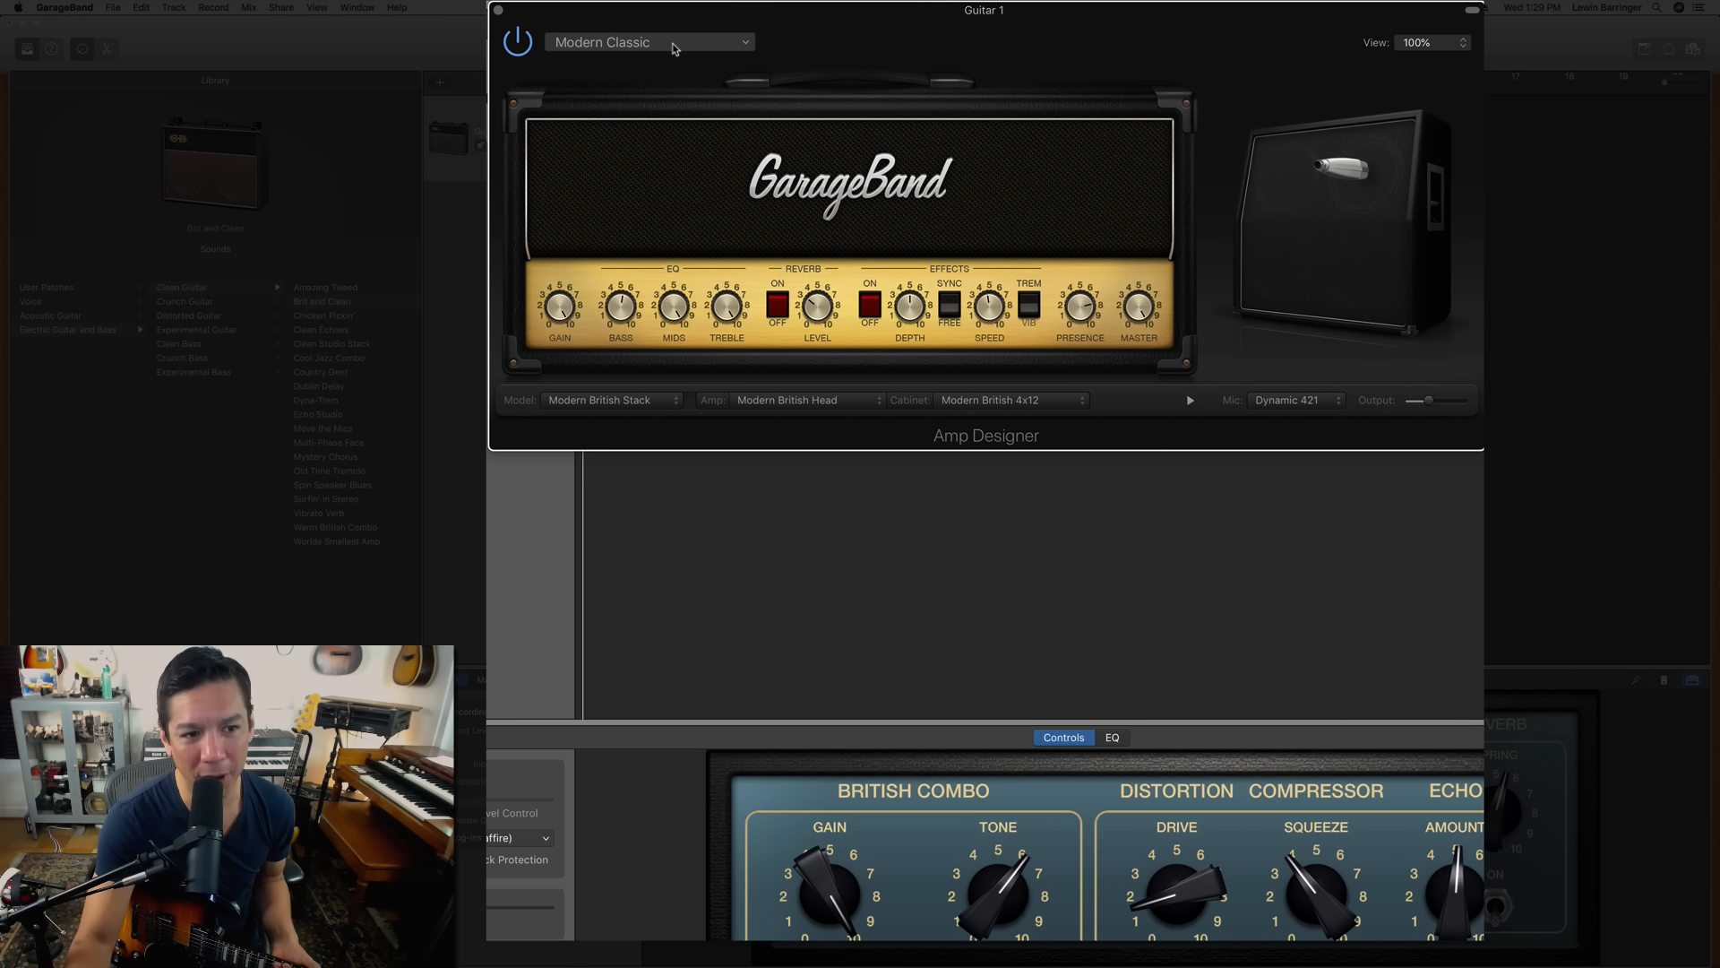
click(674, 48)
mouse_move(655, 206)
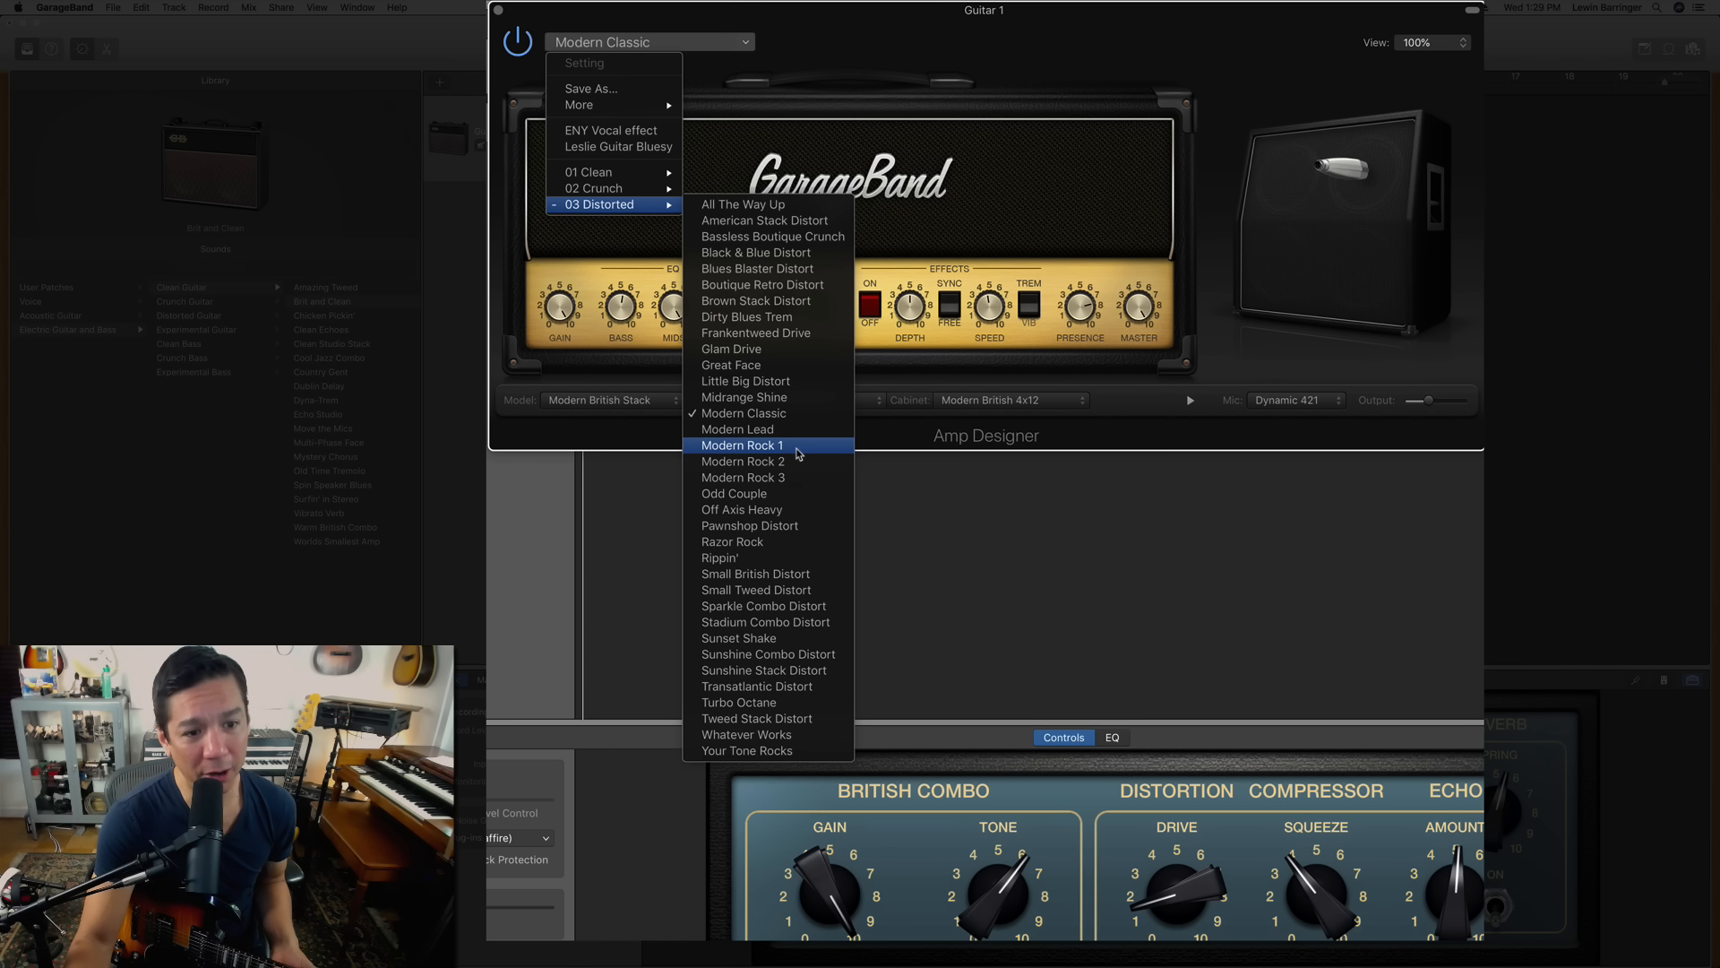
click(796, 448)
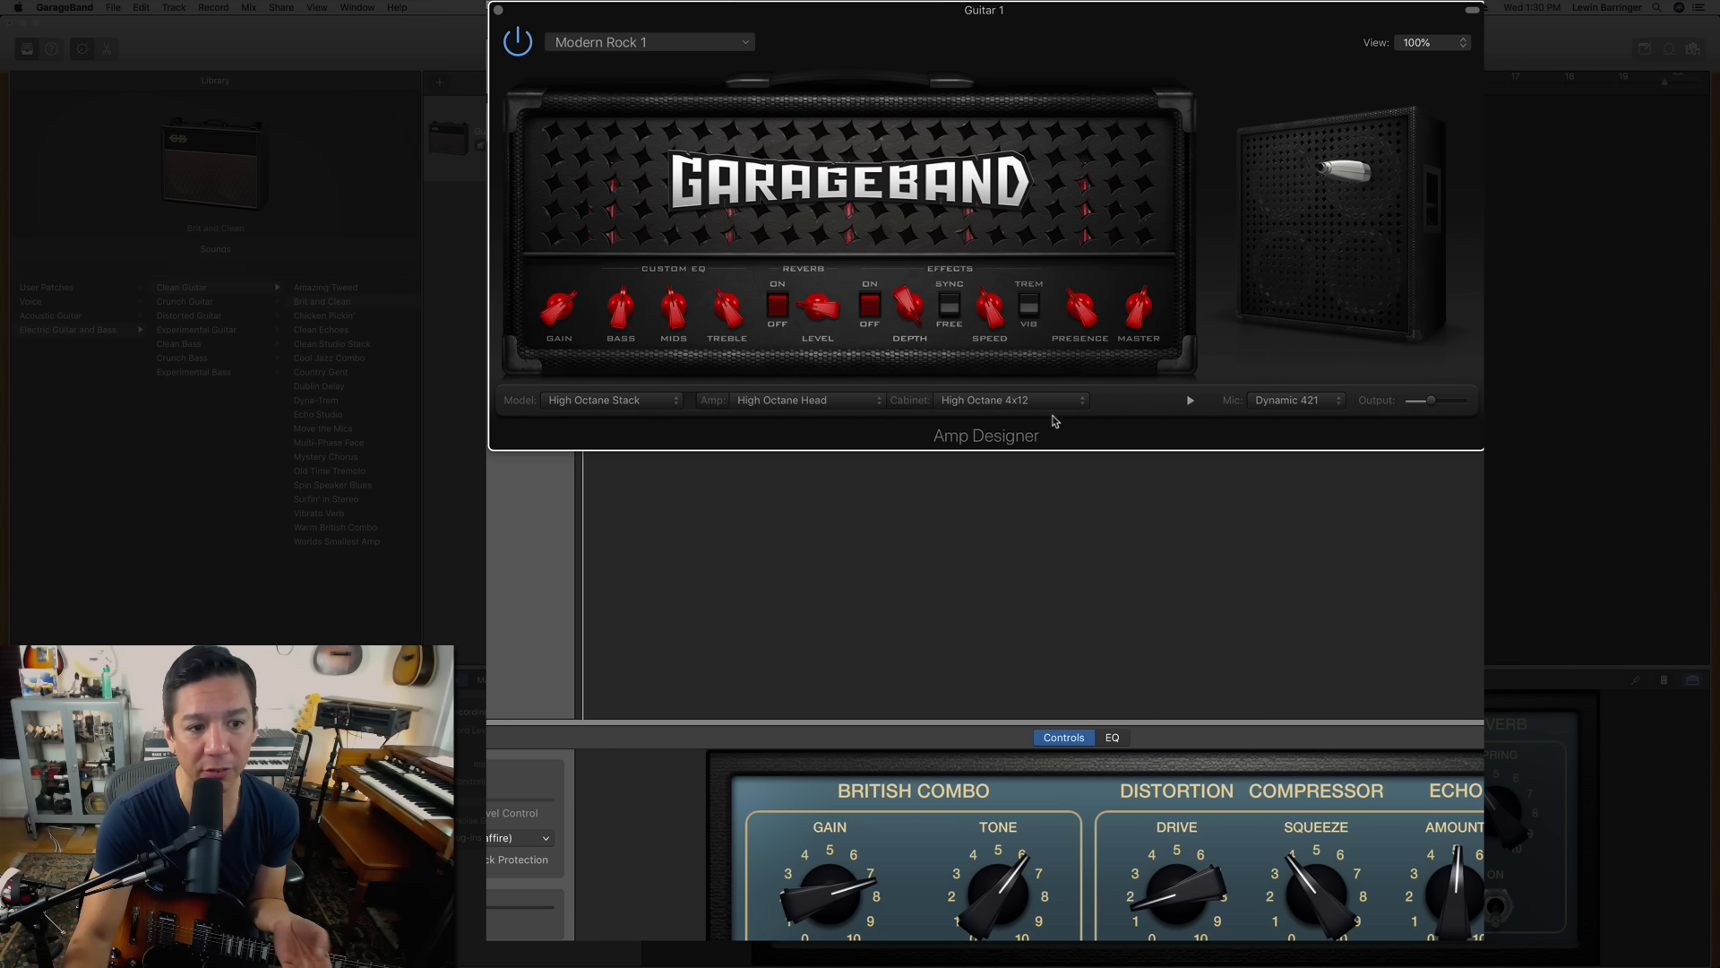
Examine the available amp models and amp heads, keeping High Octane Stack and High Octane Head selected
click(661, 401)
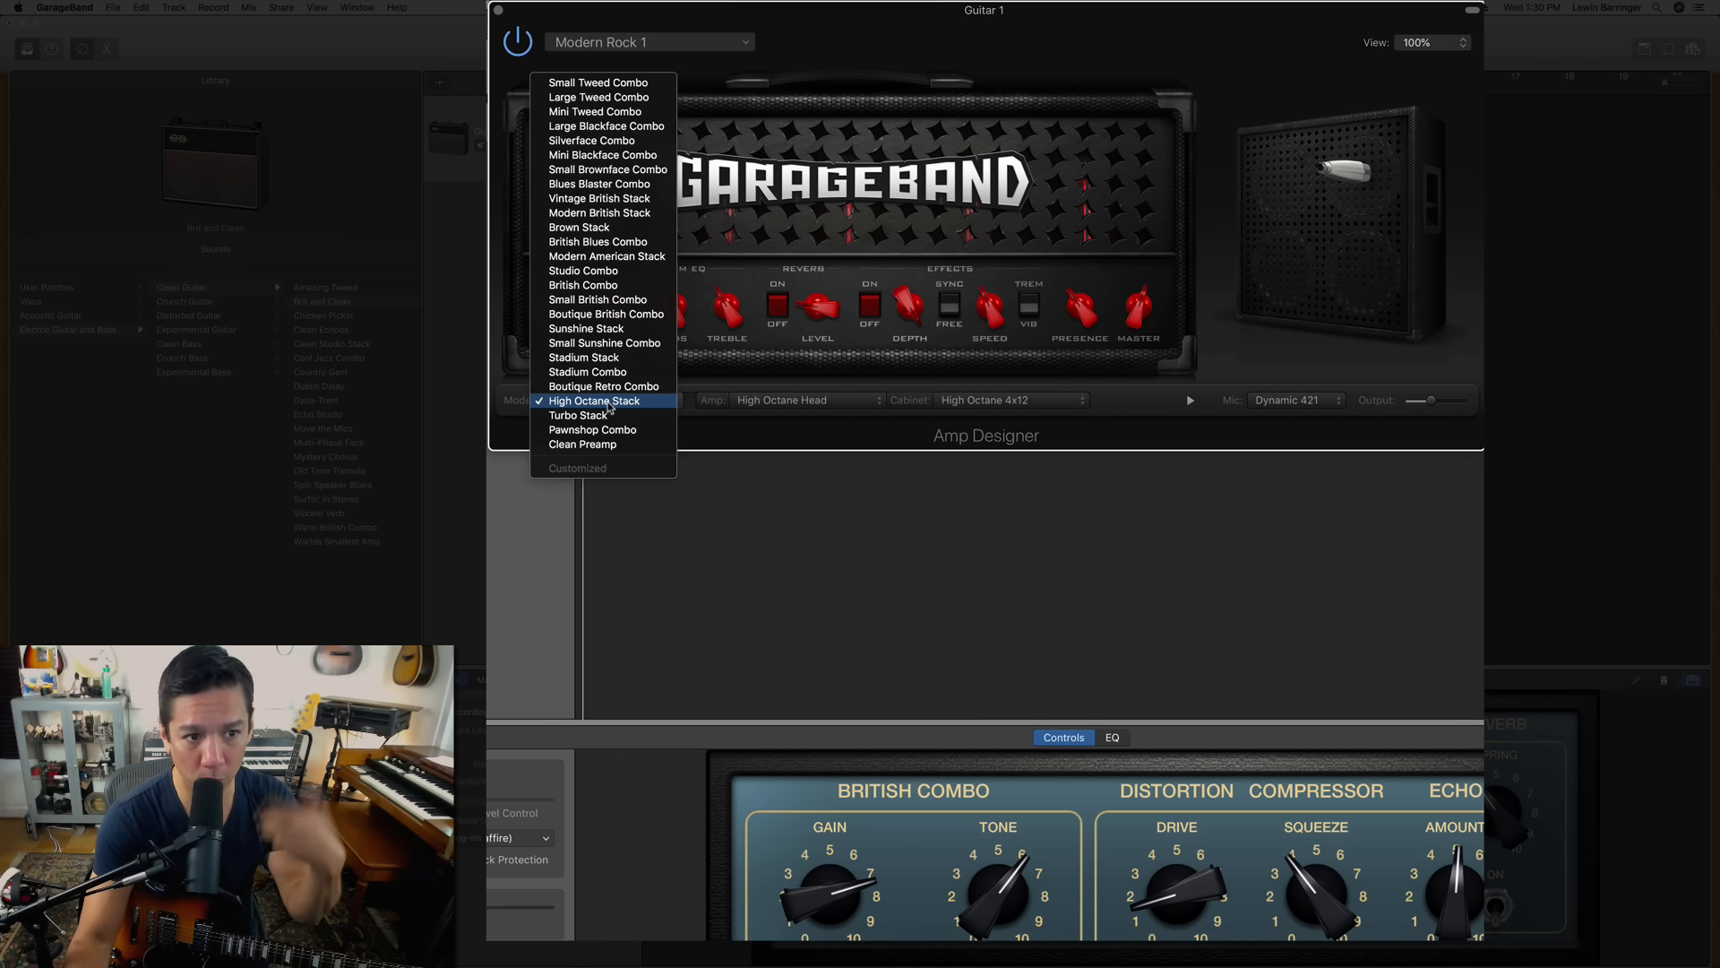
click(609, 403)
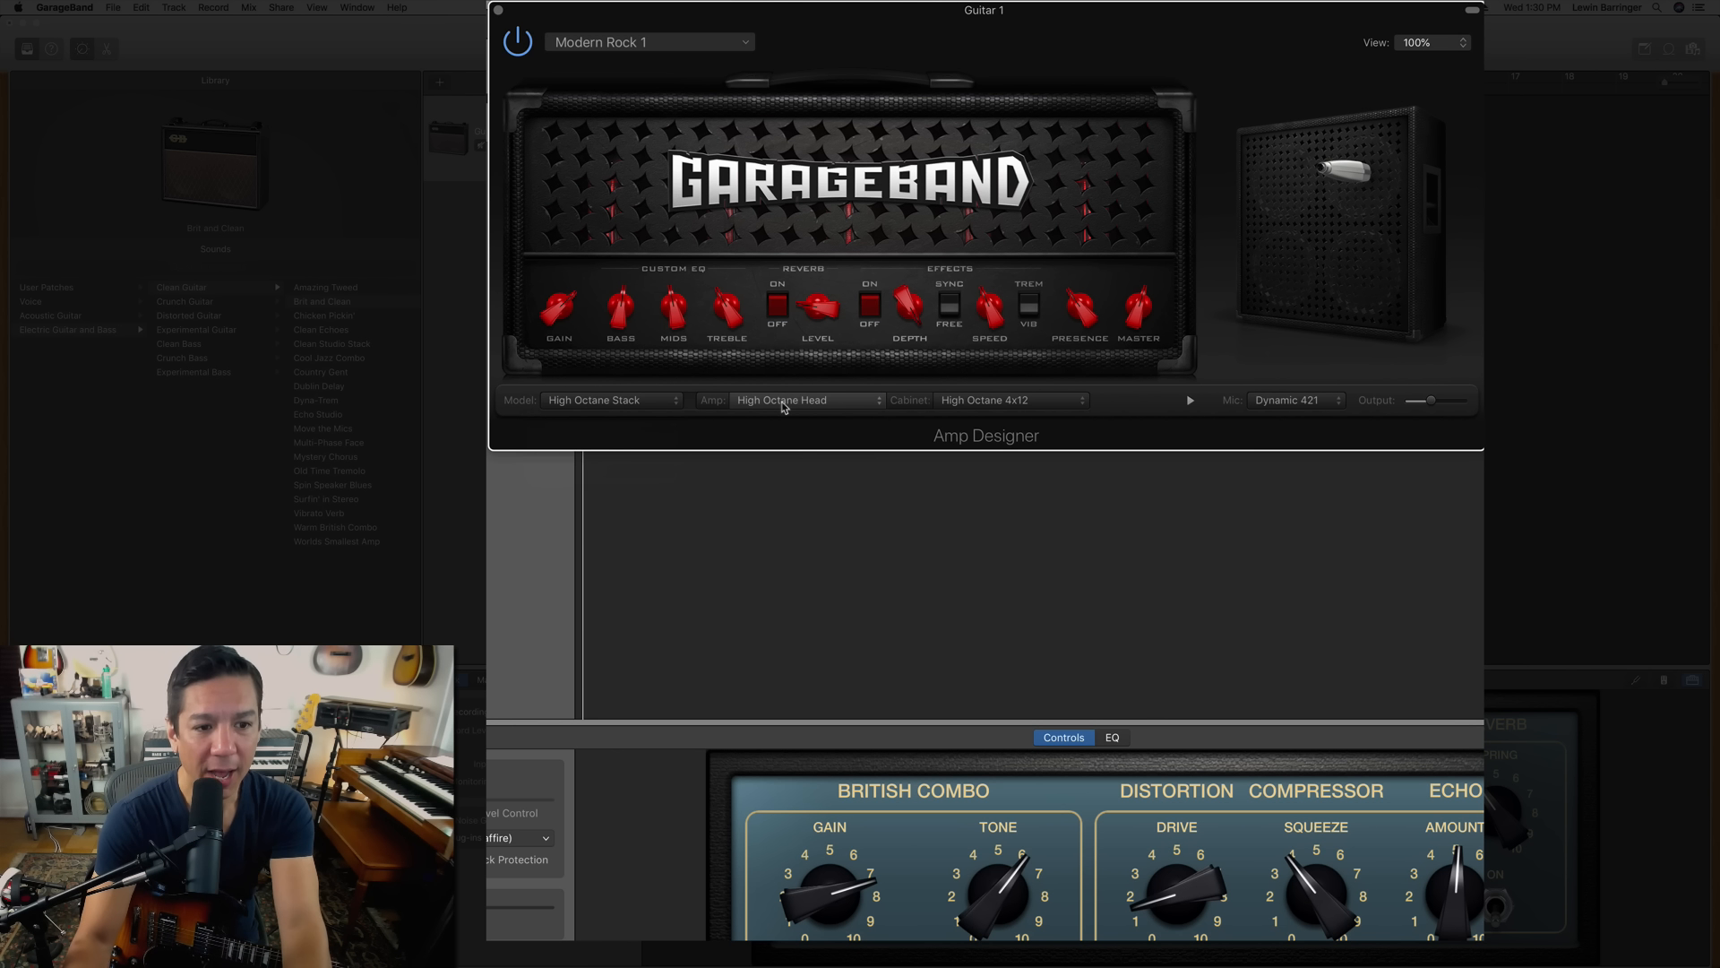
click(782, 403)
click(784, 403)
click(627, 404)
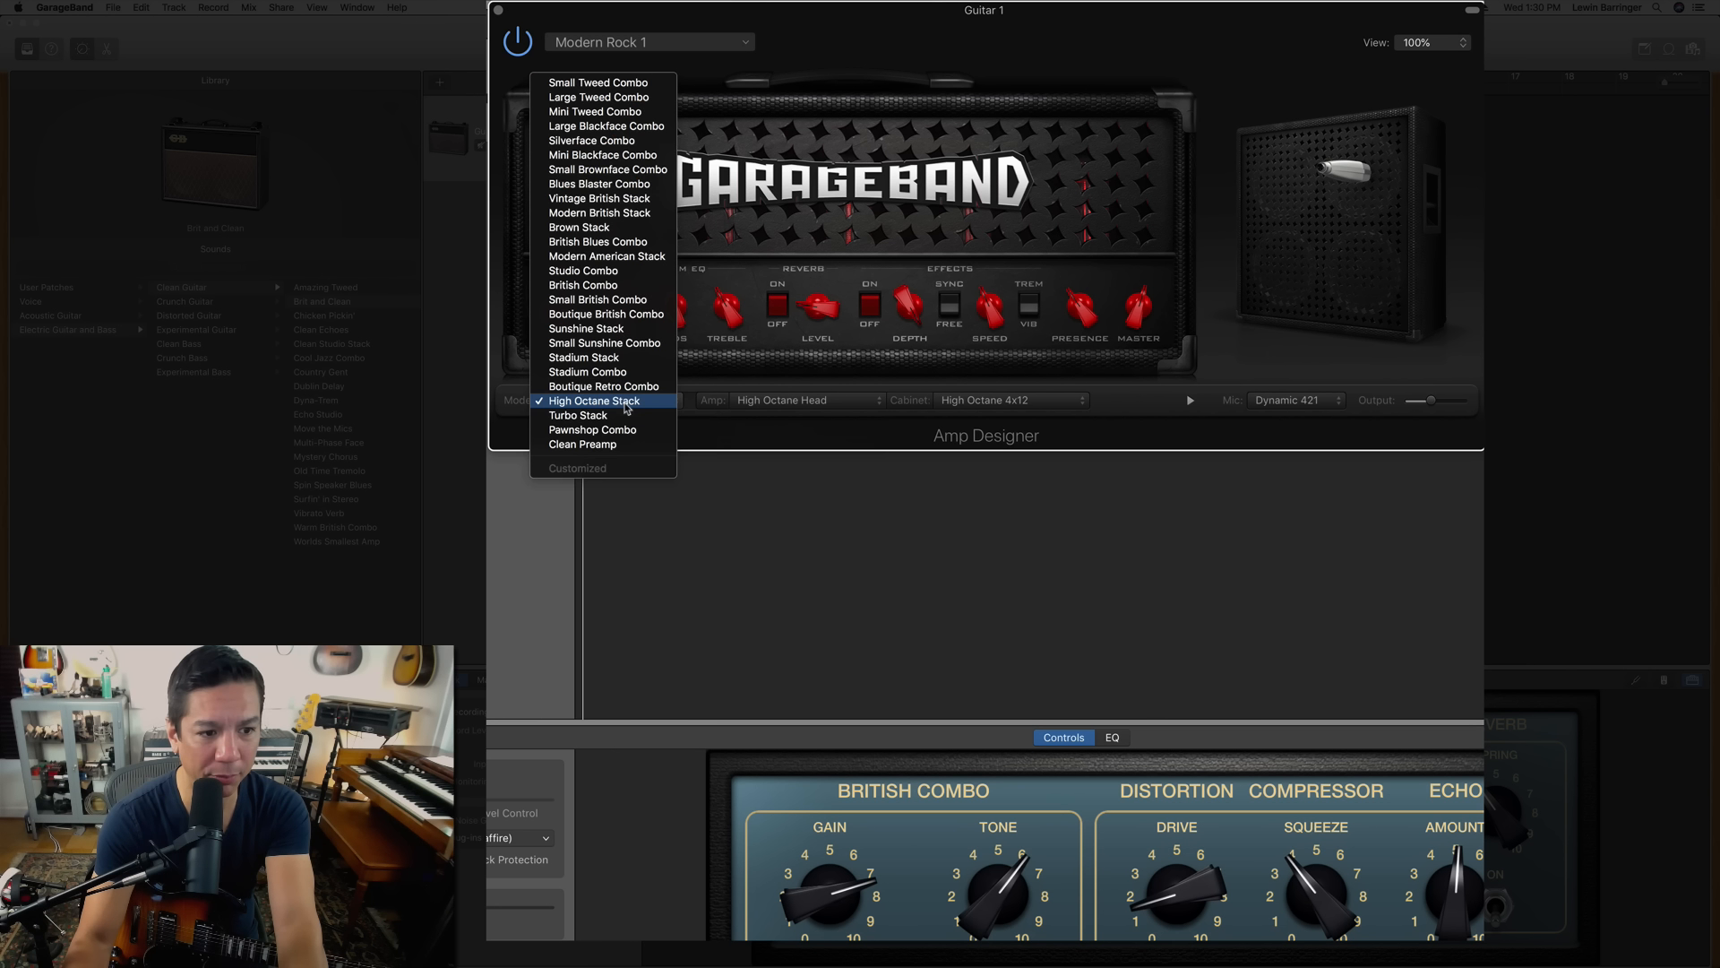
click(627, 404)
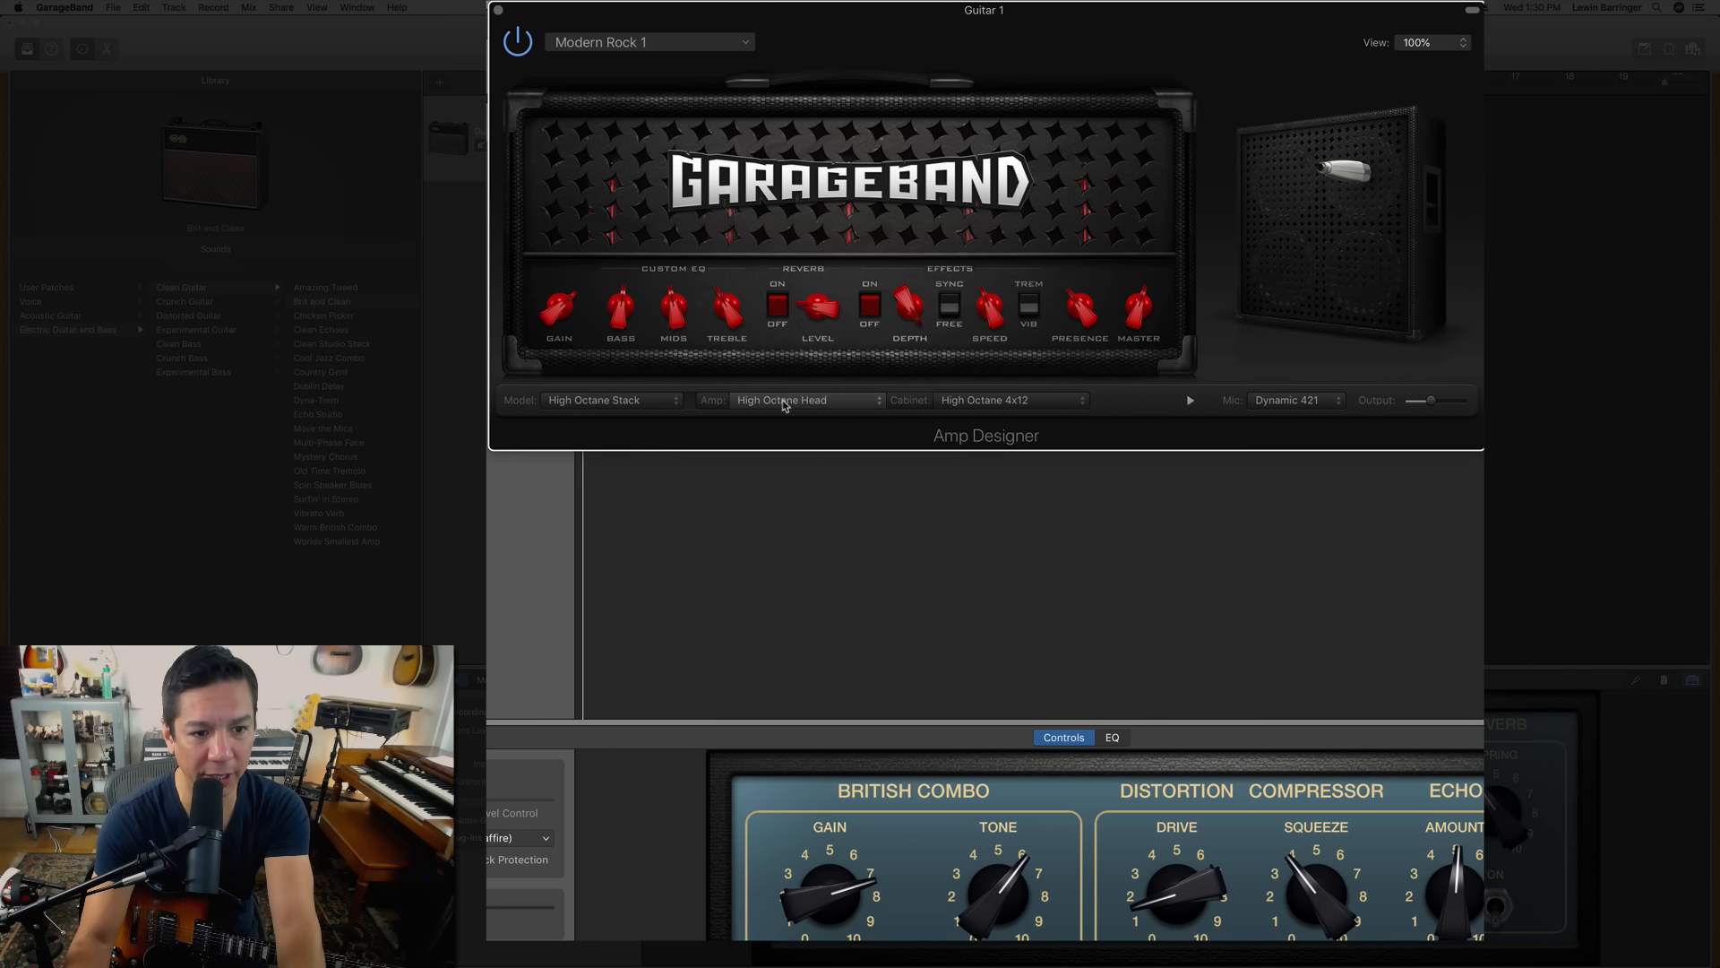
click(784, 403)
click(785, 403)
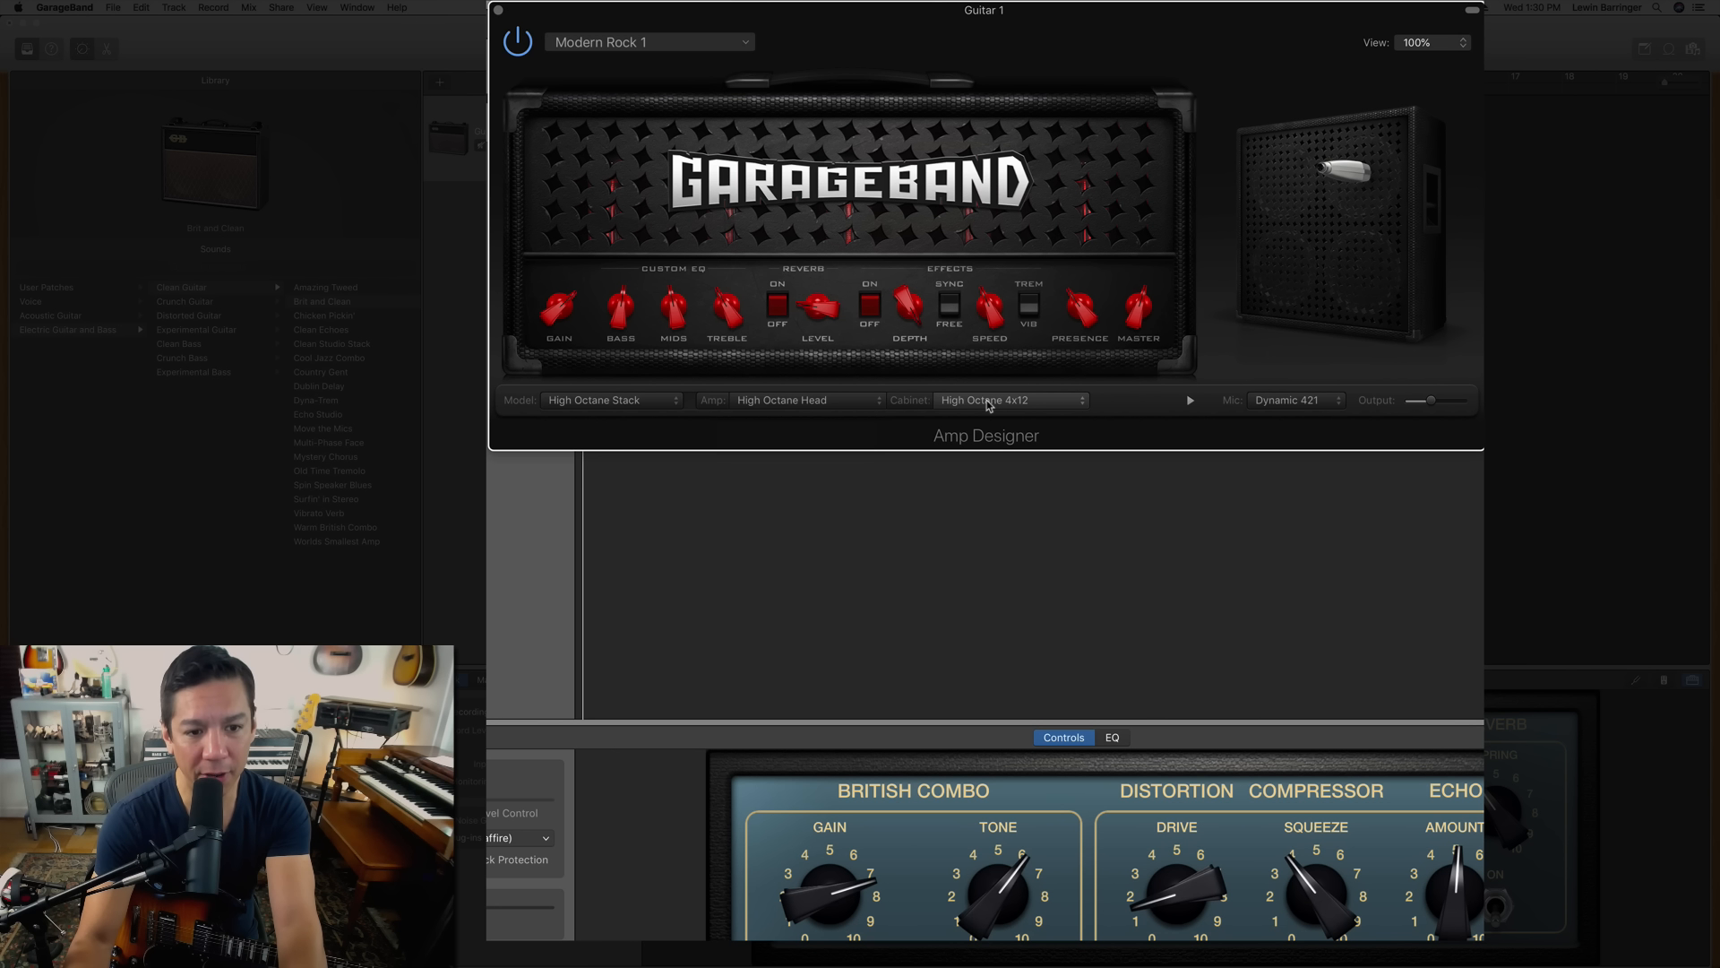
Change the amp's speaker cabinet to Silverface 2x12
click(989, 406)
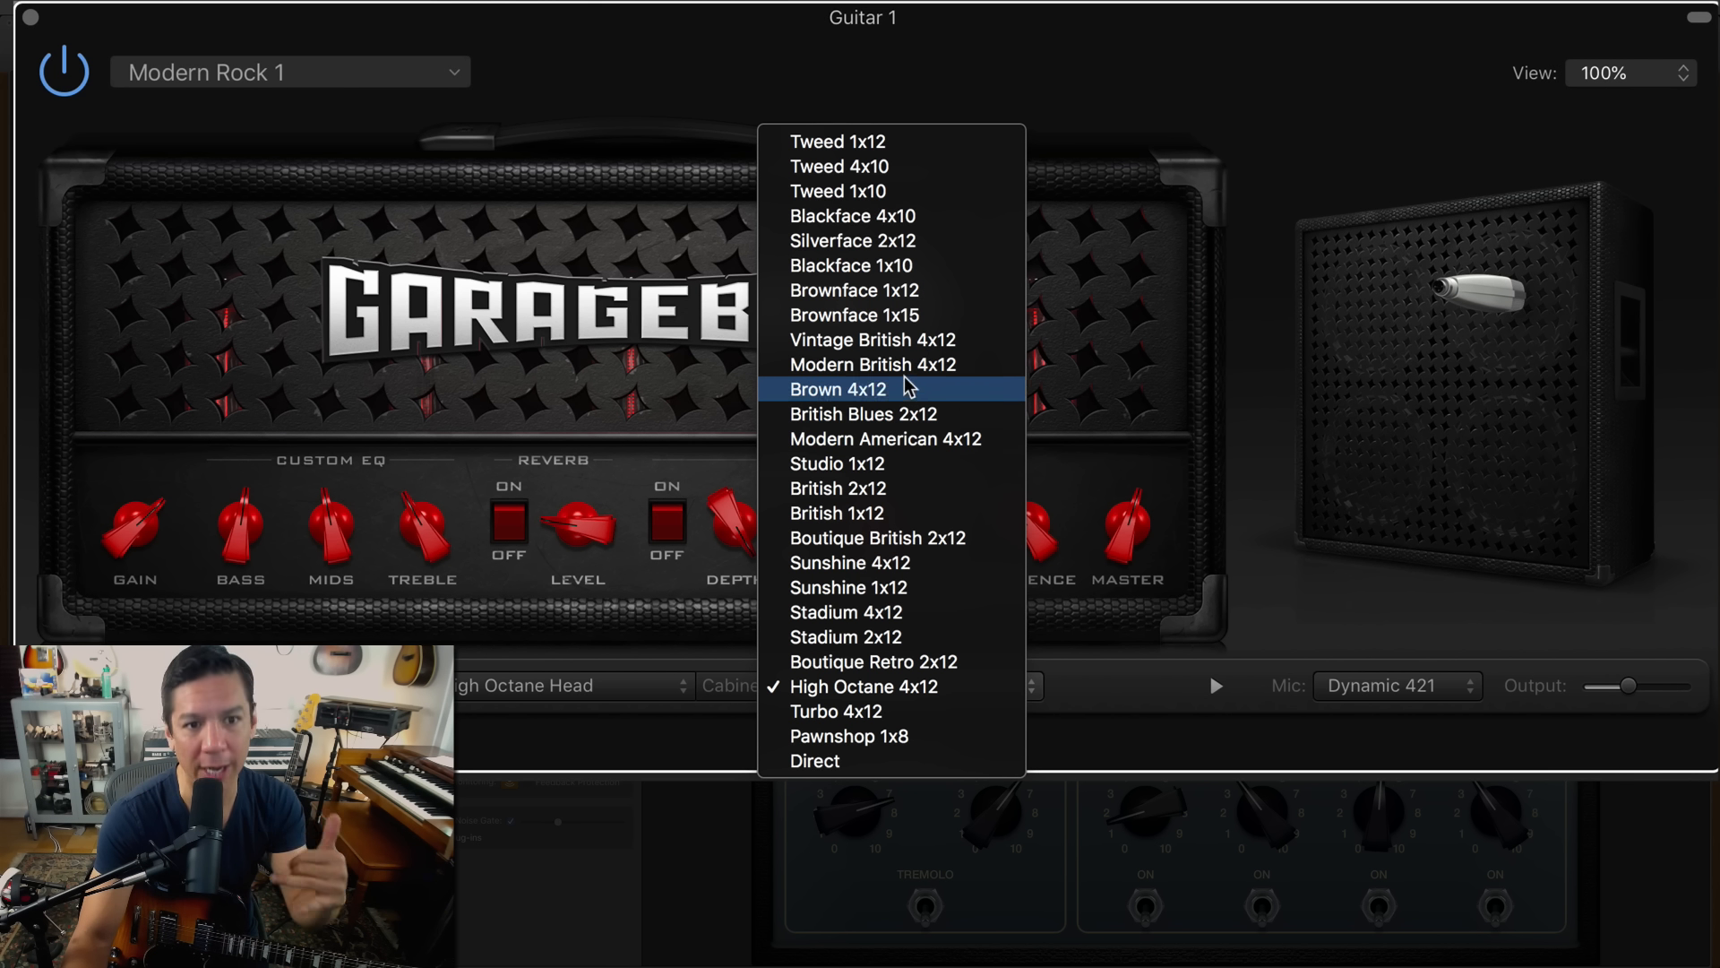
click(869, 240)
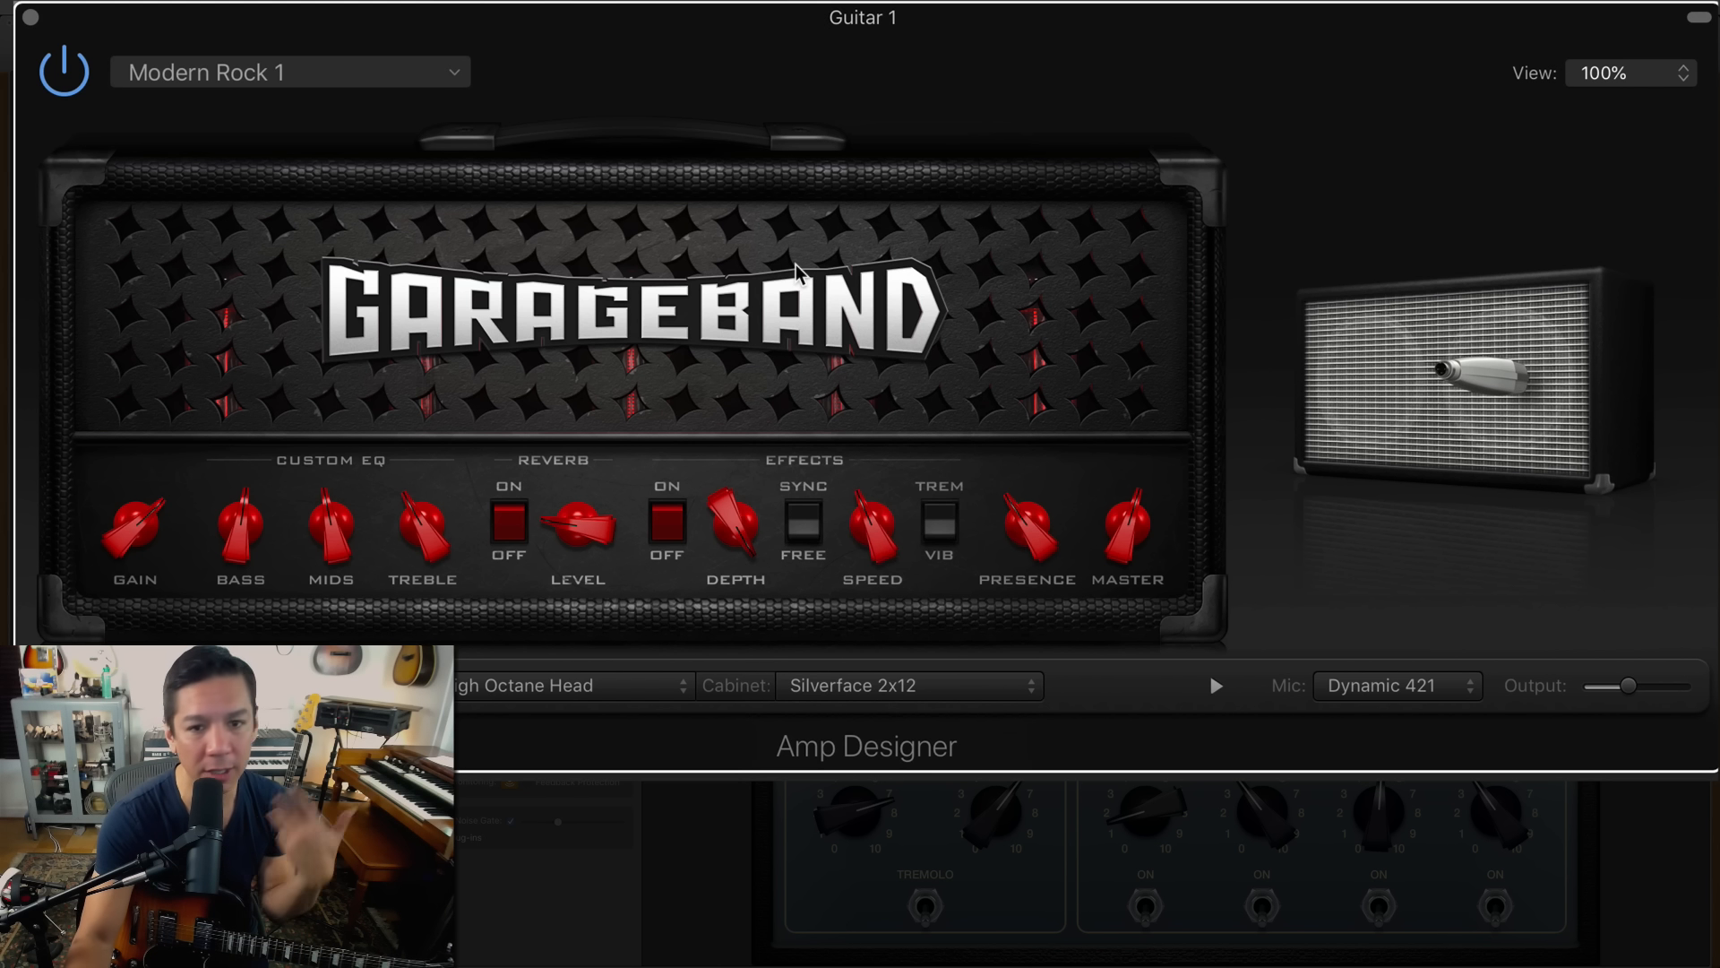
Set the cabinet microphone to Dynamic 57 and move it off-centre and farther back from the speaker
mouse_move(1574, 538)
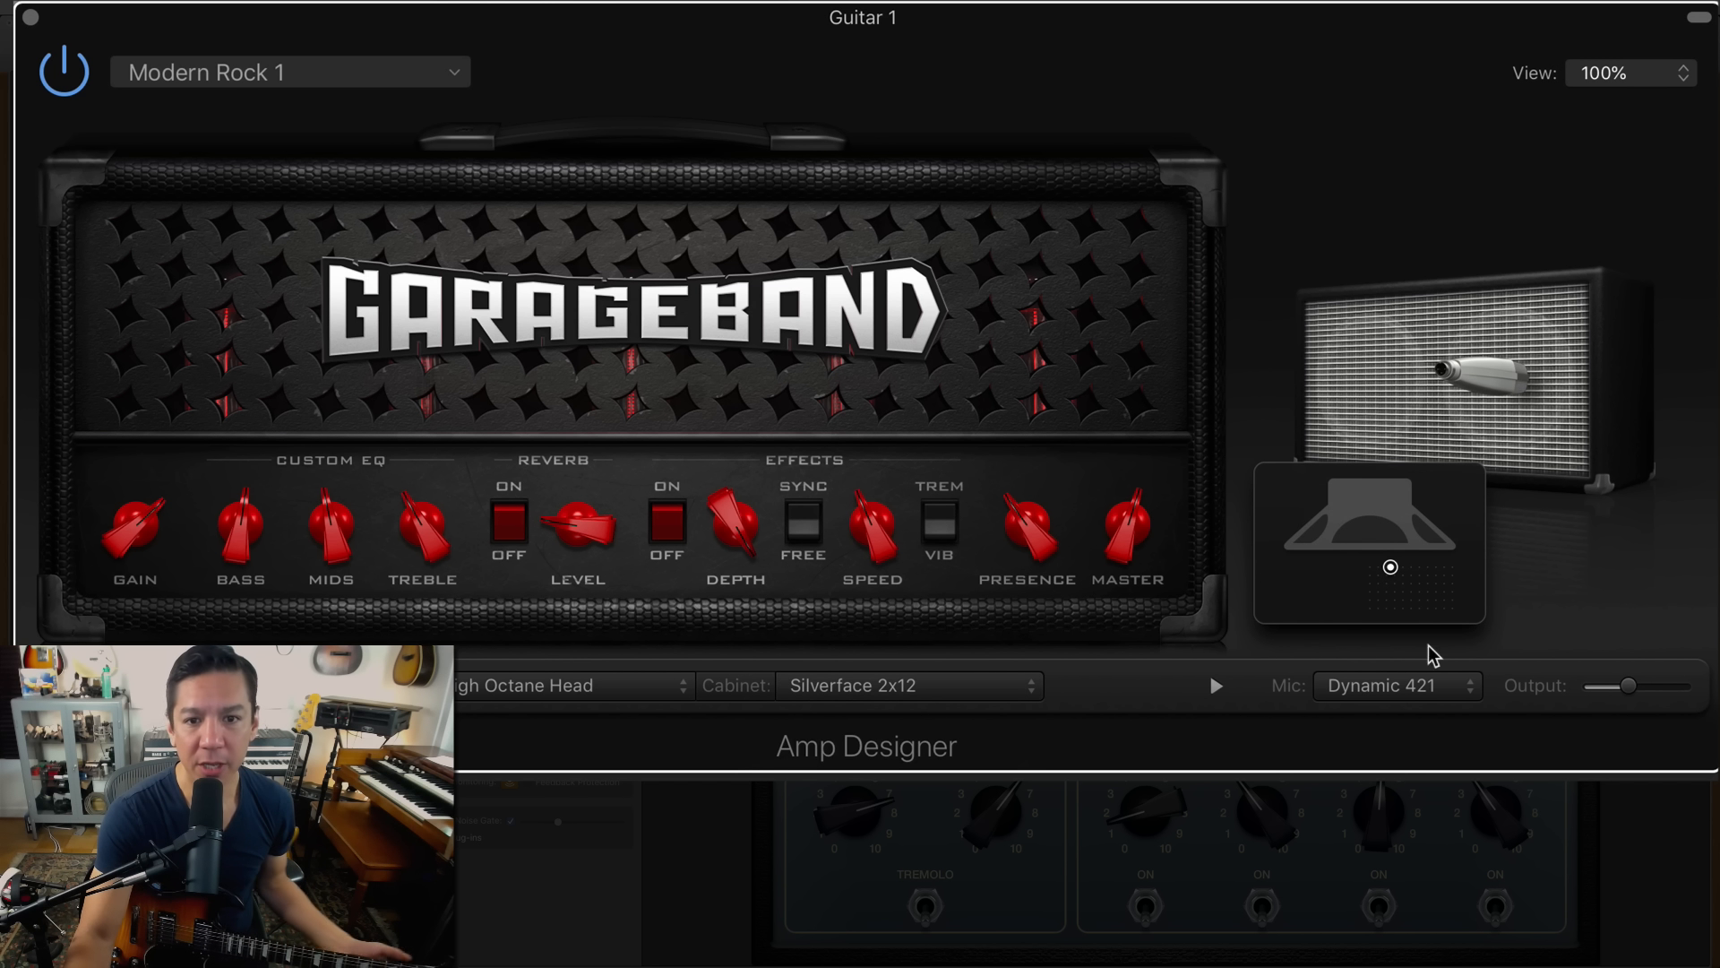
click(1439, 697)
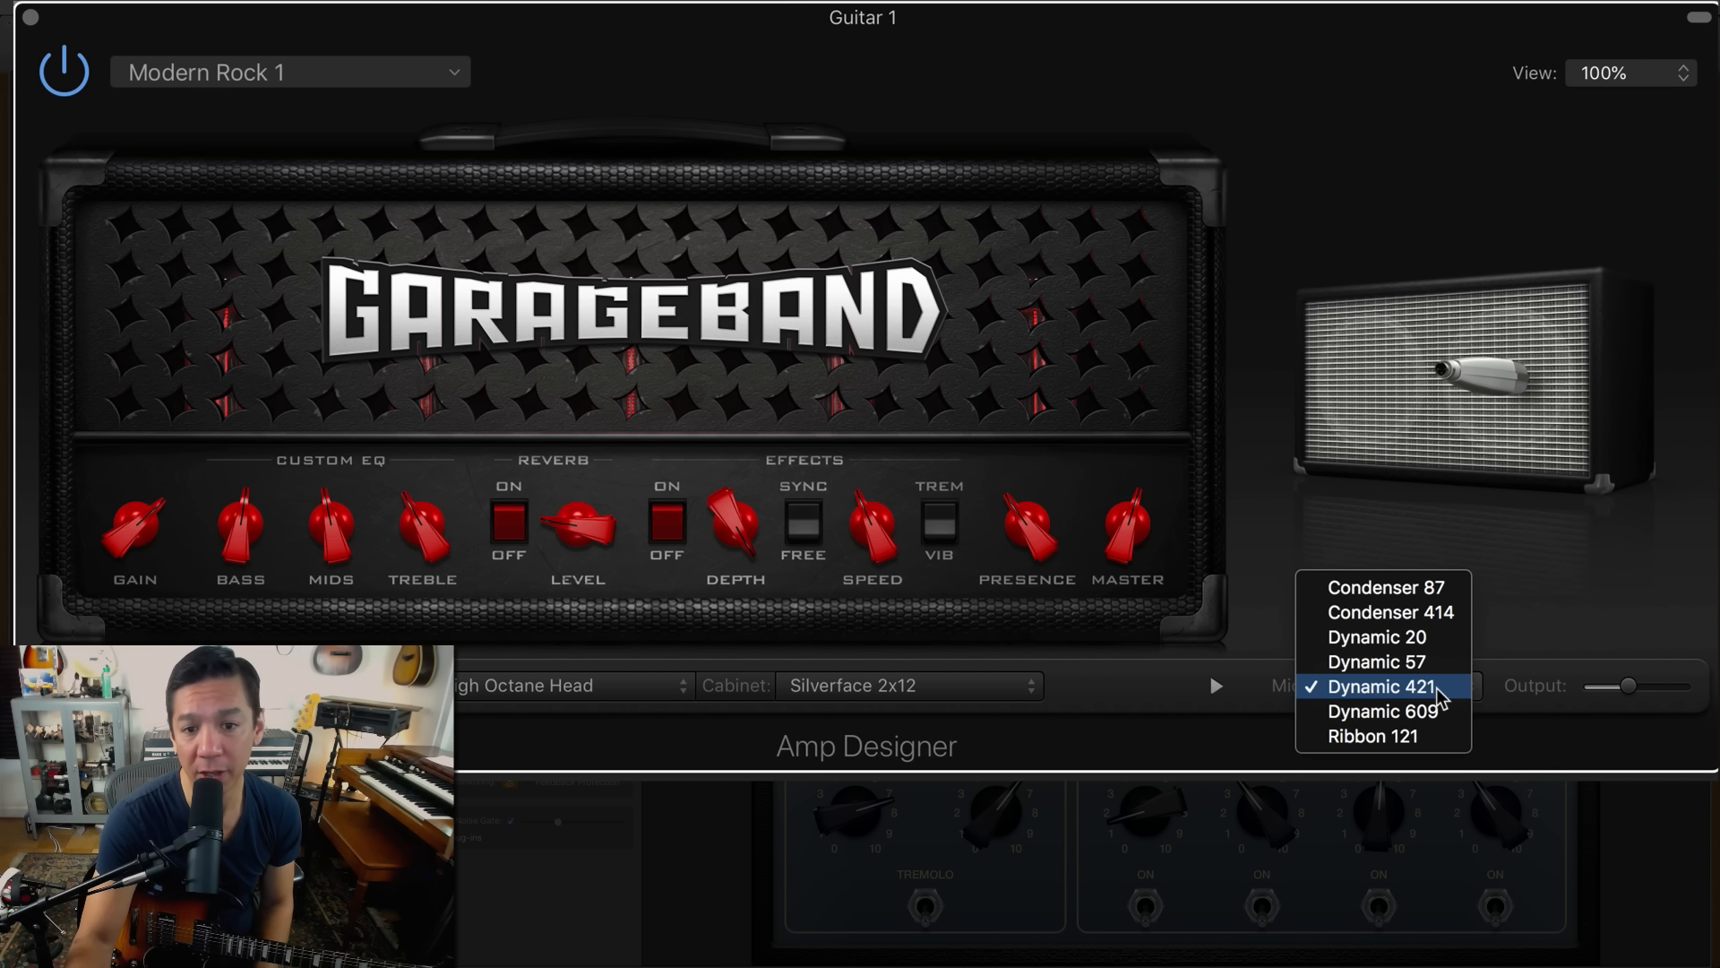
click(1441, 664)
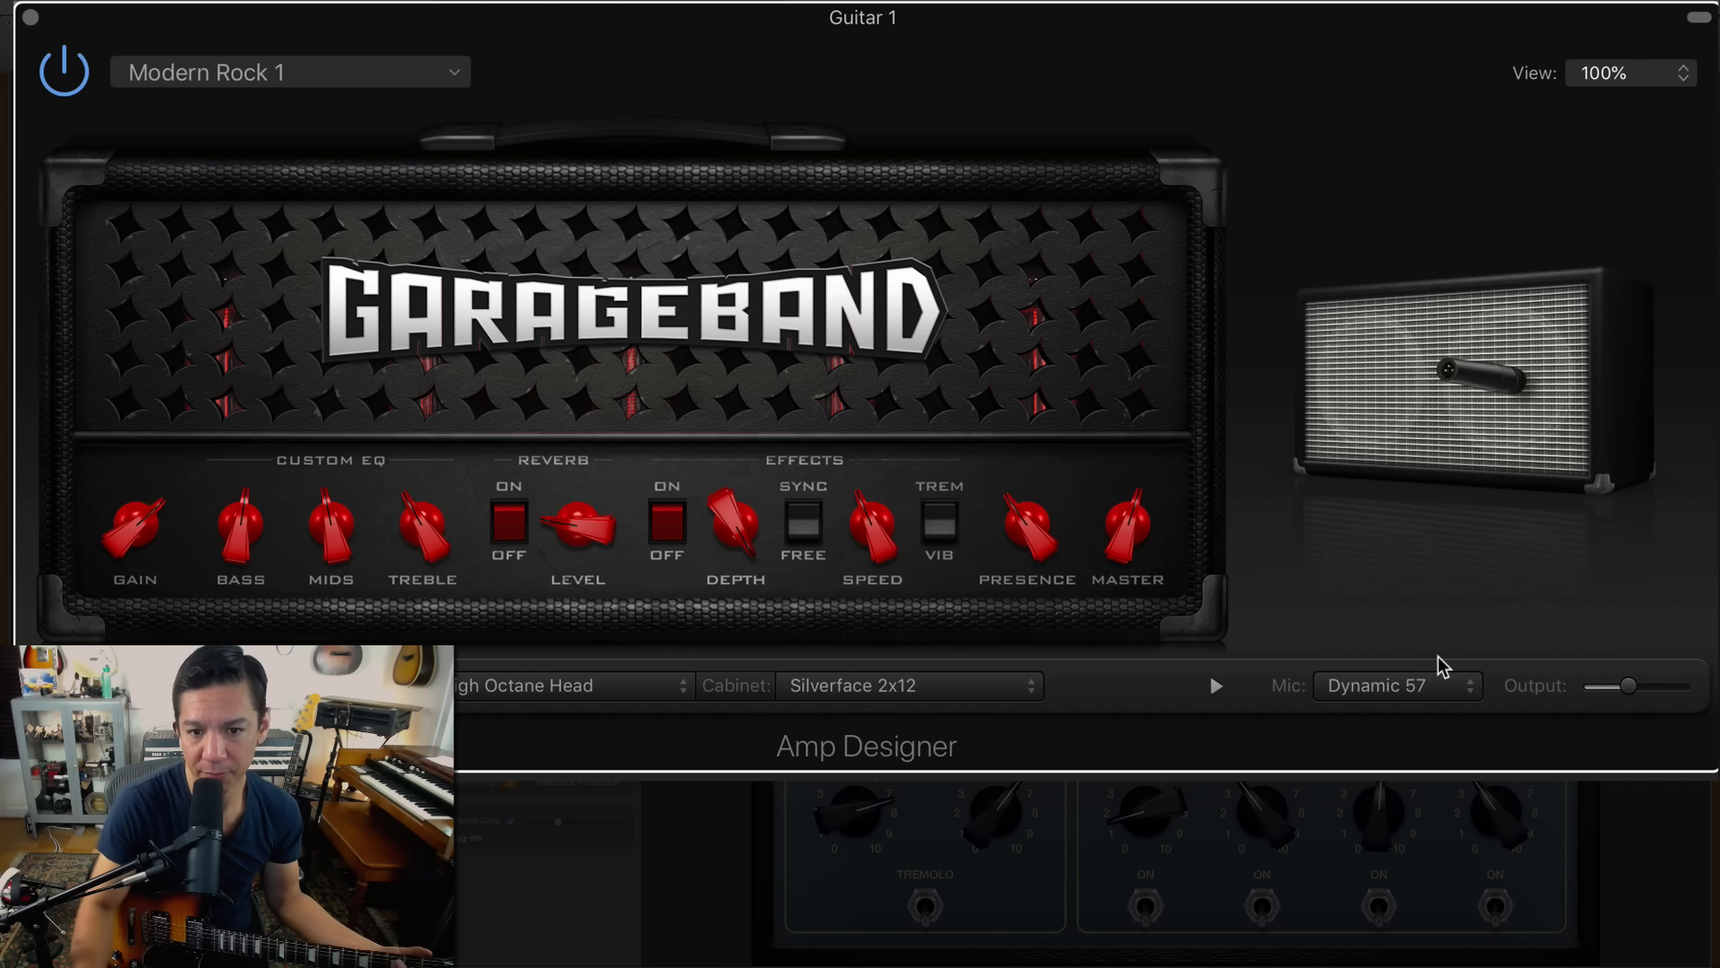
mouse_move(1418, 542)
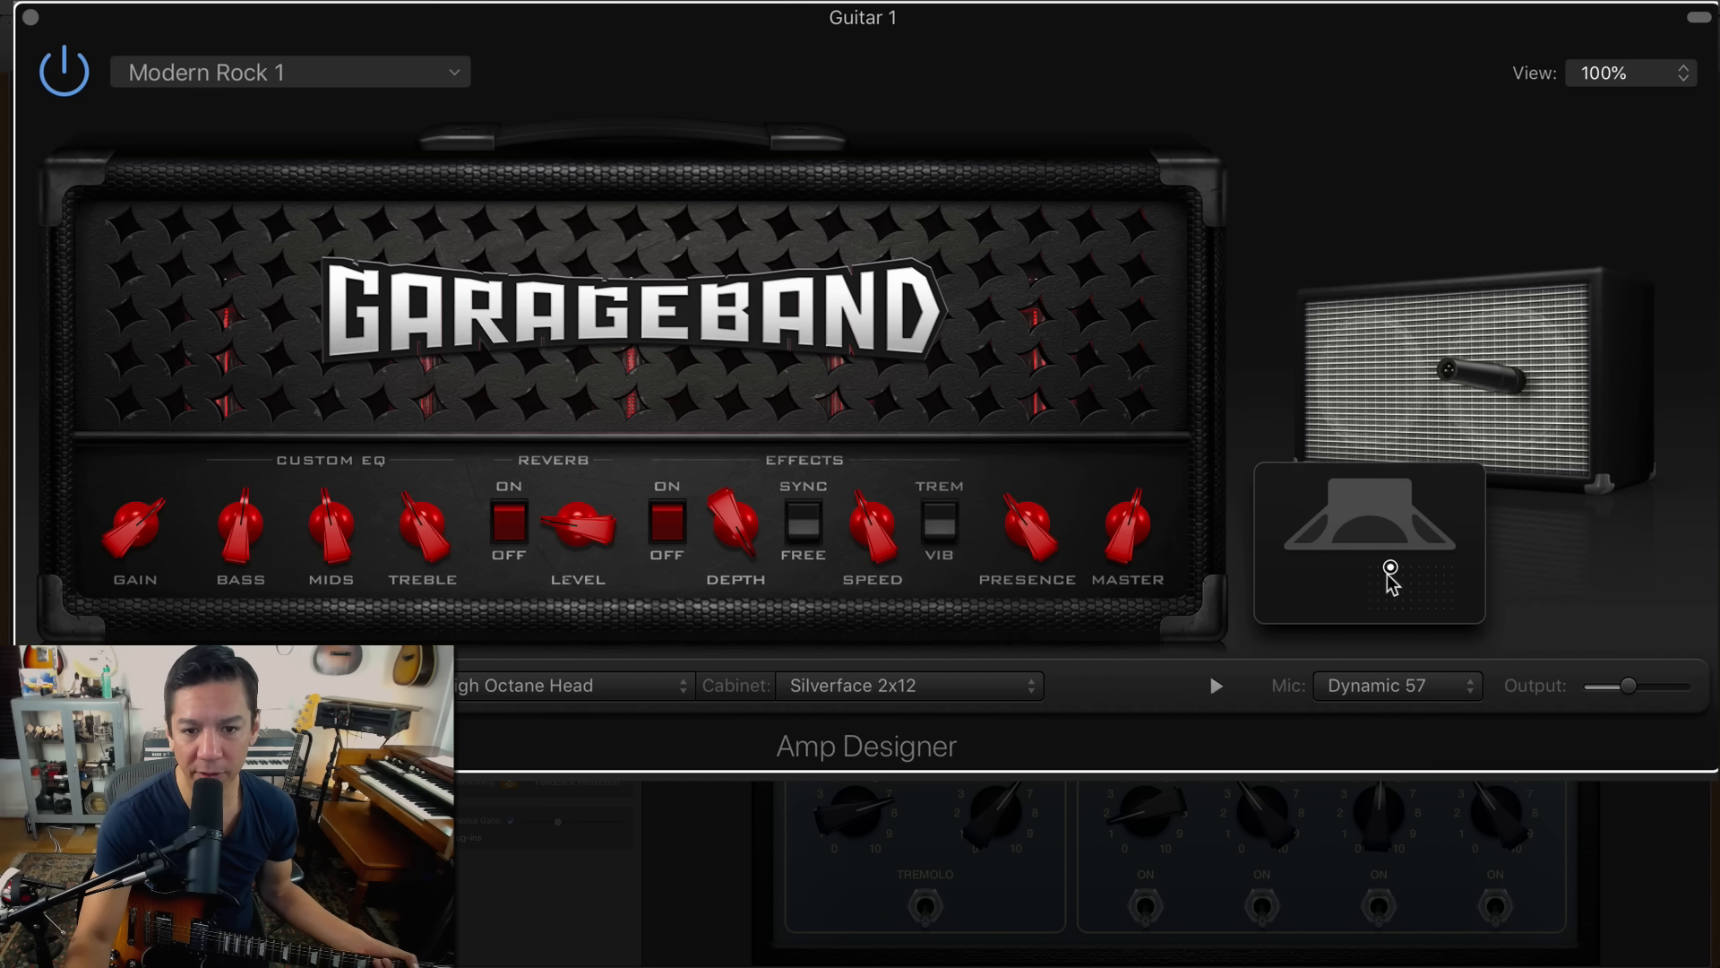
drag(1388, 575, 1433, 595)
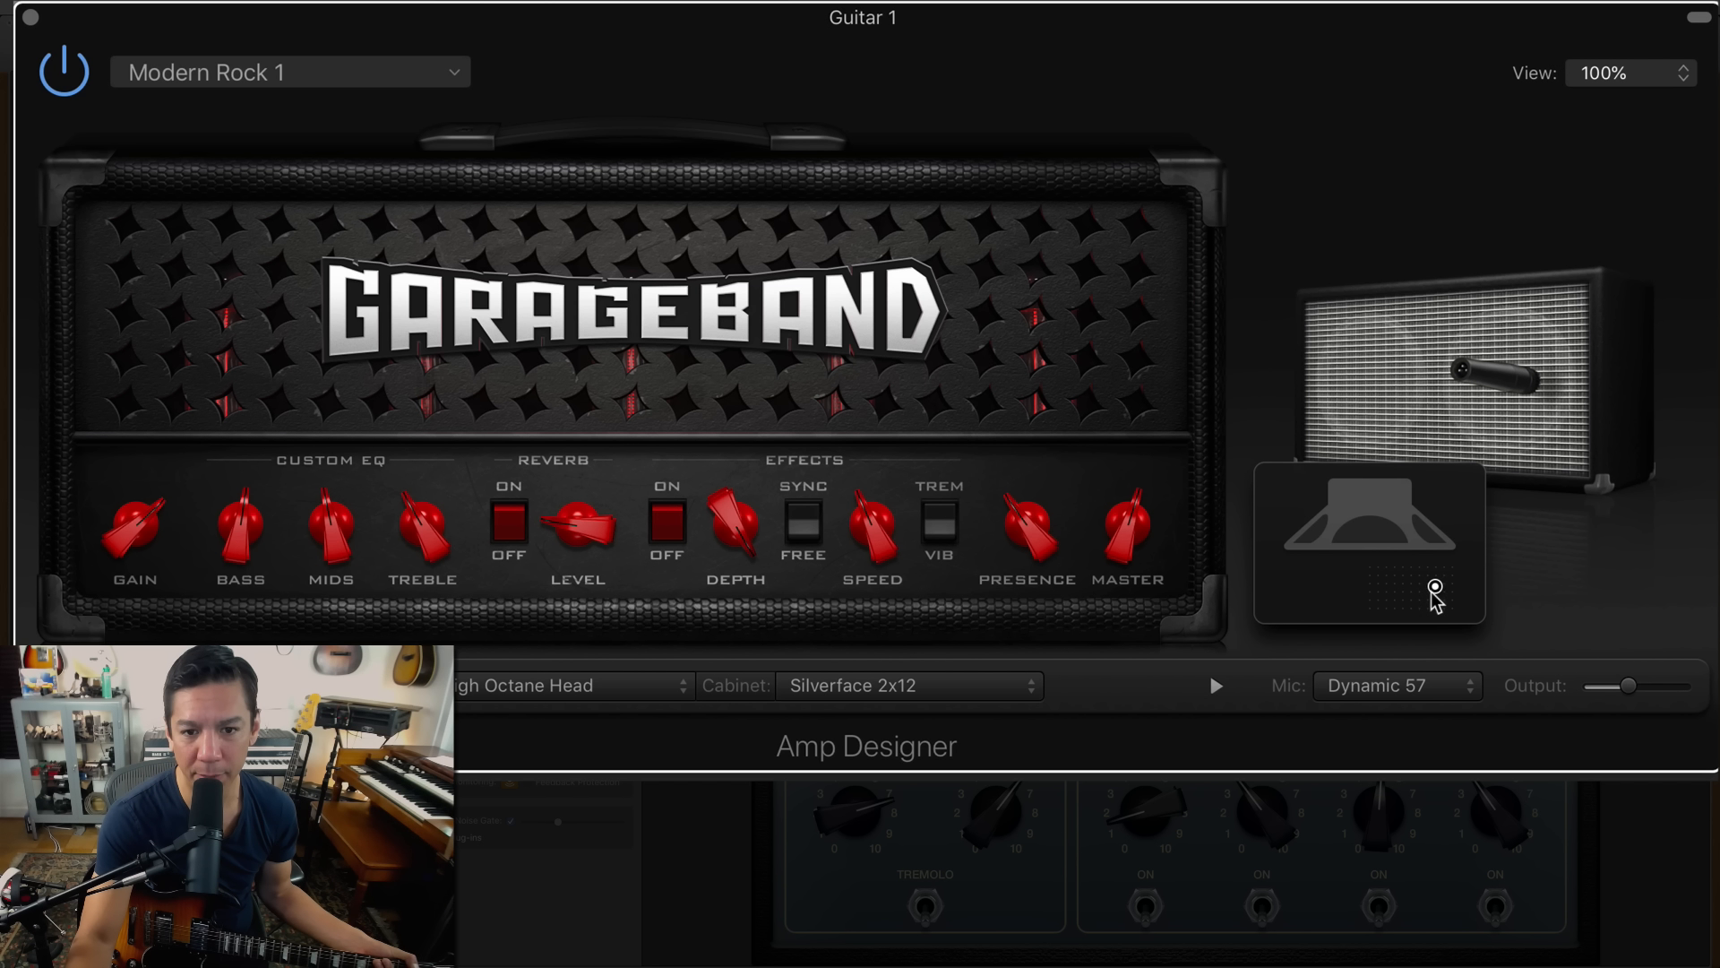